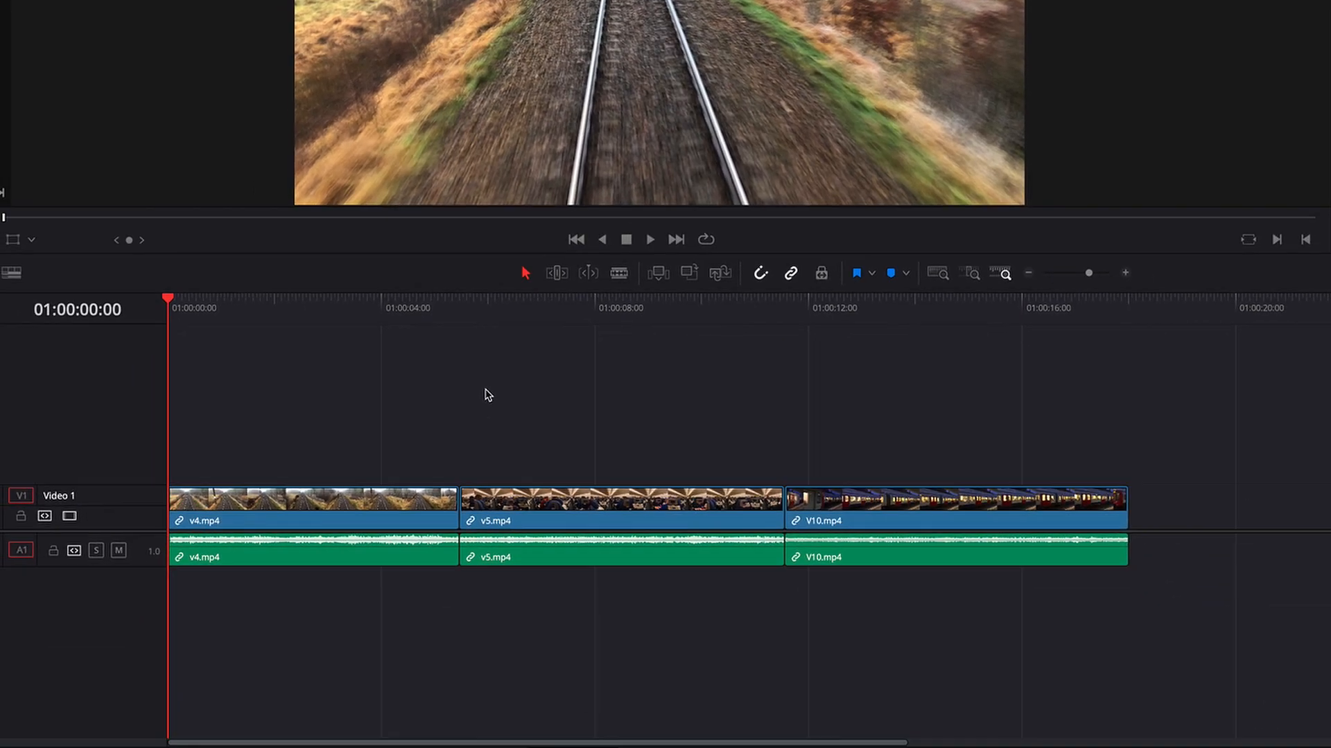
Step: Turn on Dynamic Trim mode with Selection mode, turn it off, and turn it on again with Trim Edit mode
key("w")
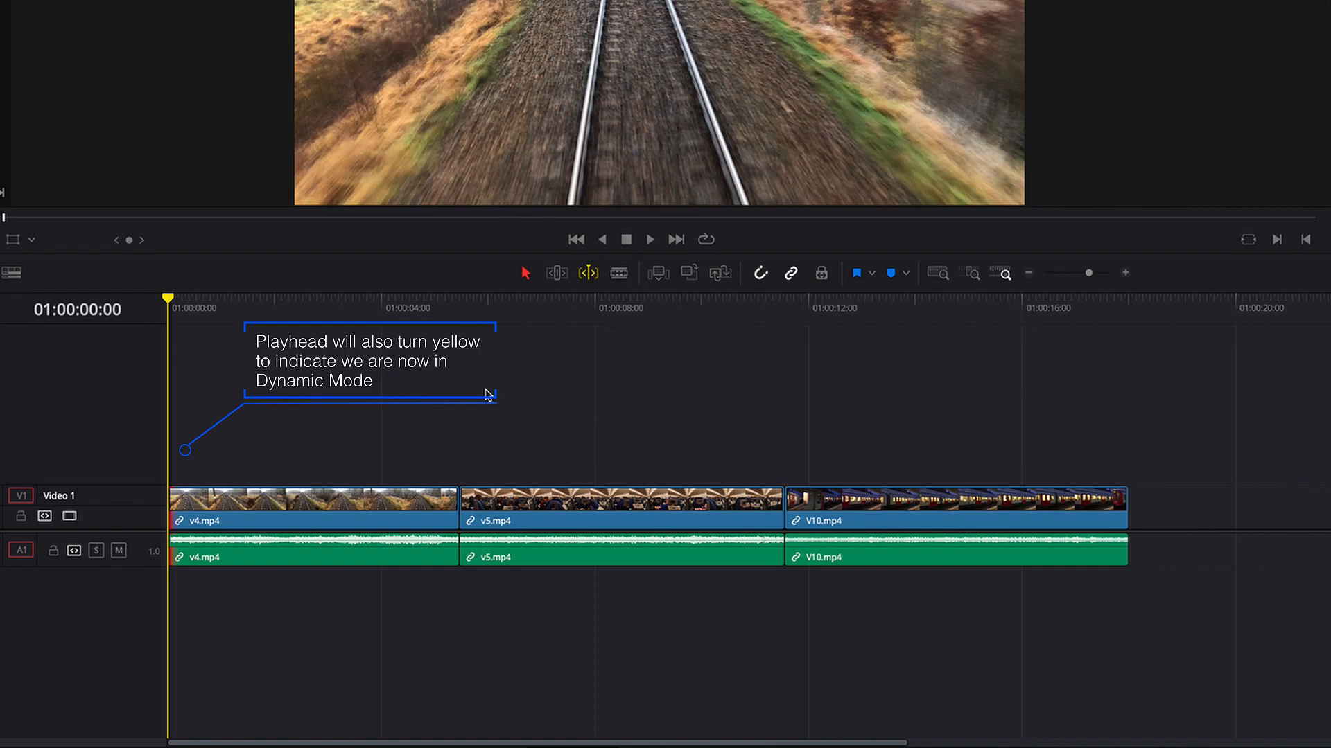
key("w")
key("t")
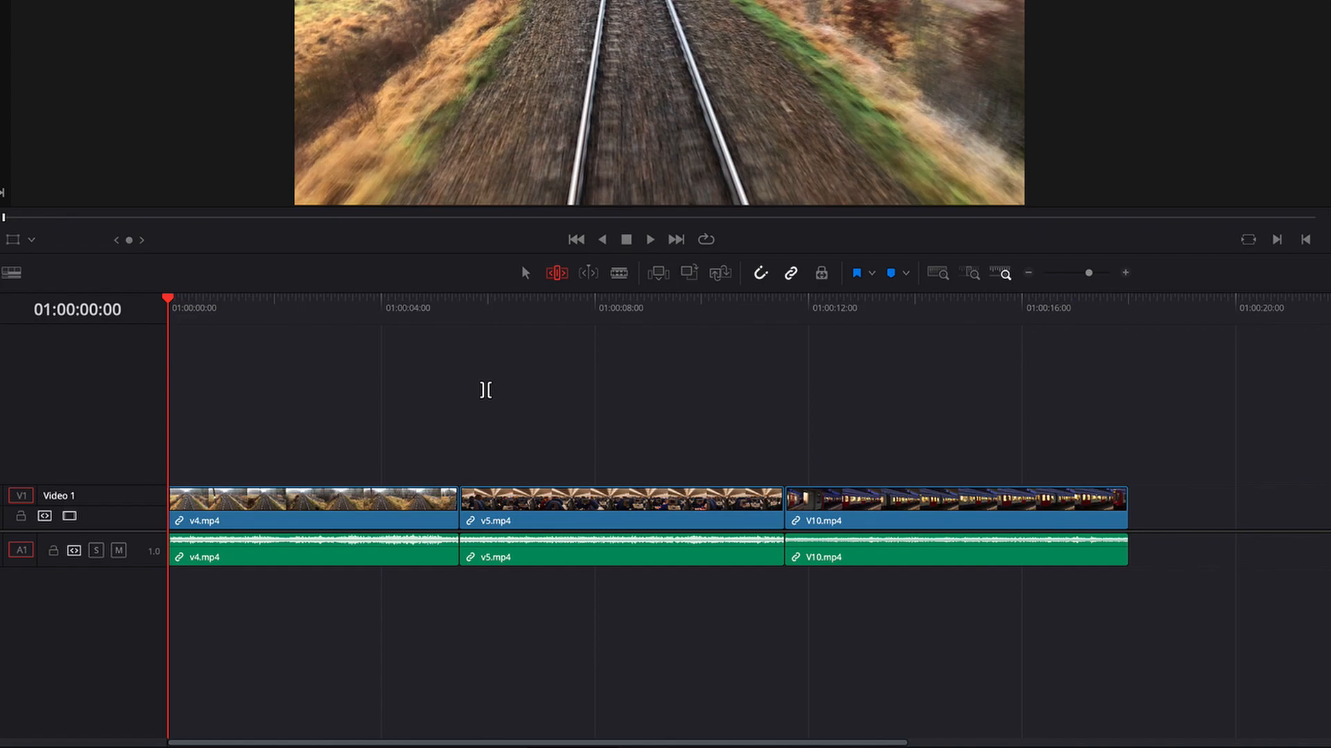
key("w")
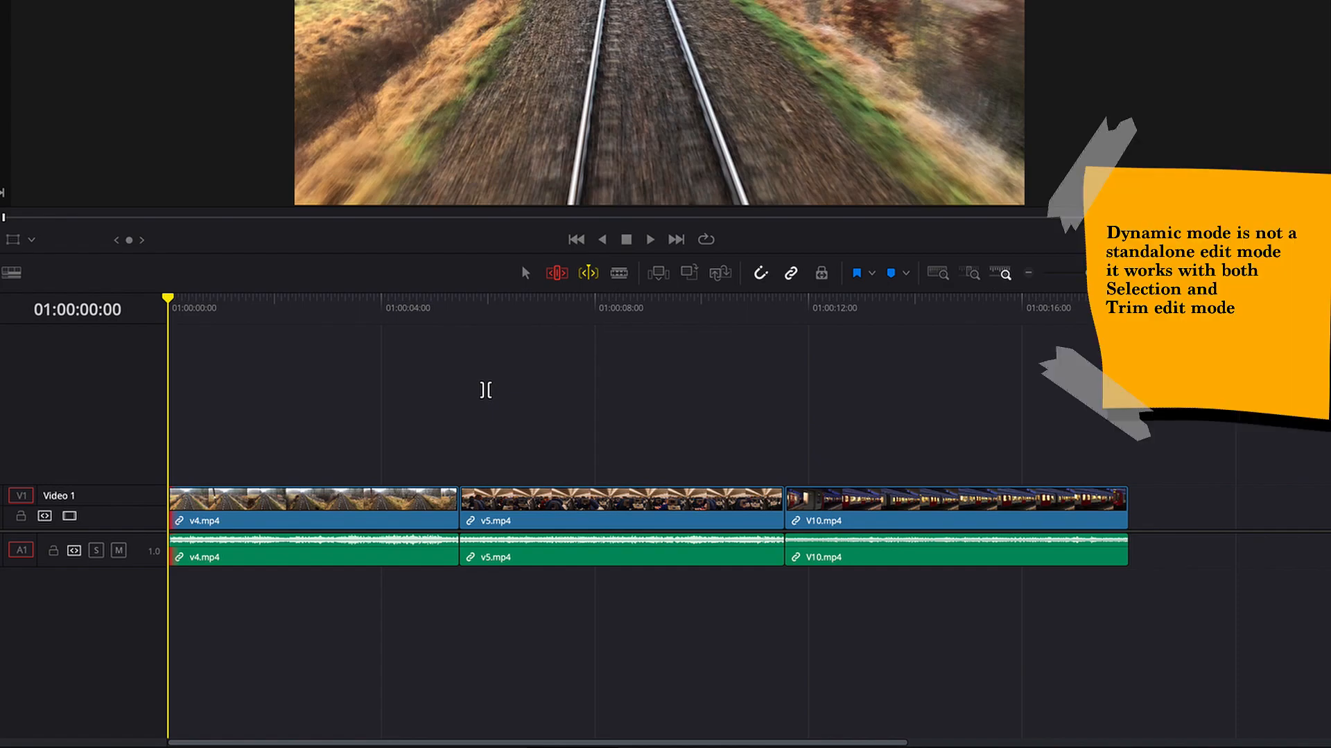
Step: Return to plain Selection mode with Dynamic Trim mode switched off
key("a")
key("a")
key("a")
key("t")
key("a")
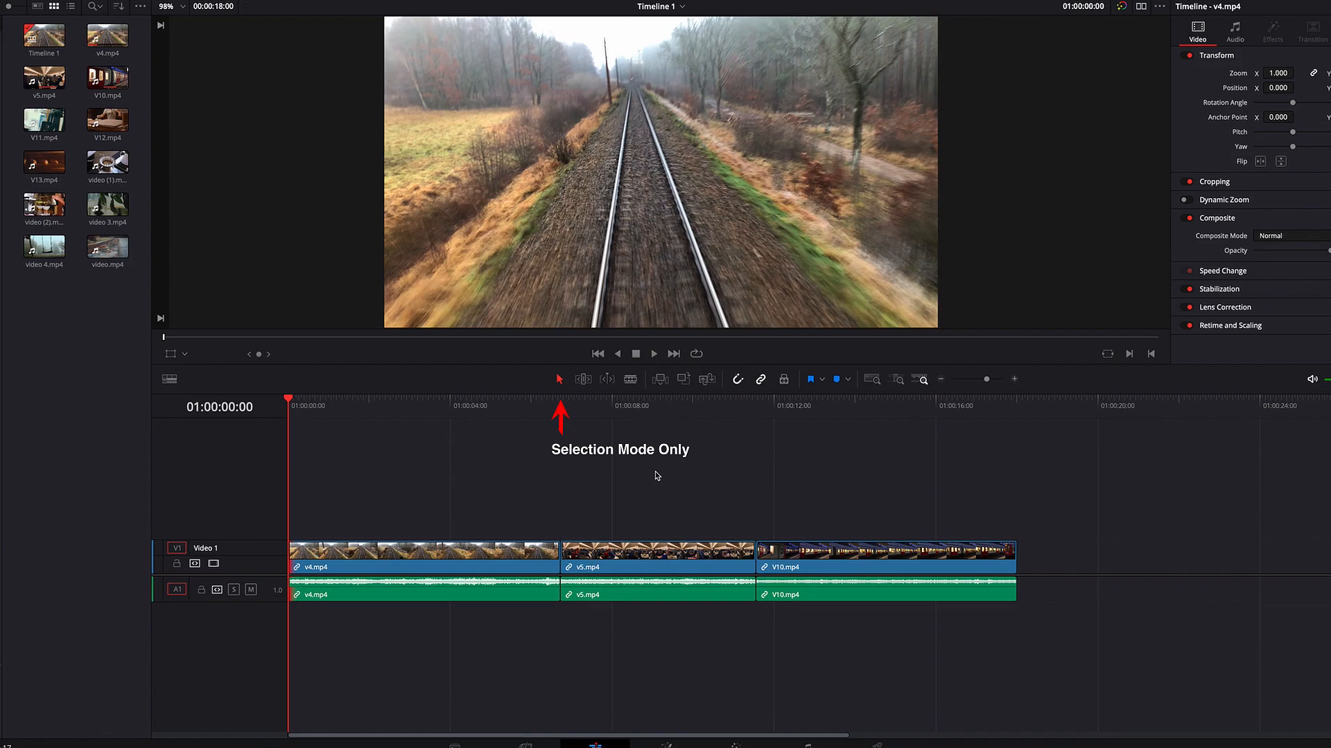
Step: Roll the edit point between v4.mp4 and v5.mp4 manually, shifting it earlier and later in Selection mode
left_click(559, 554)
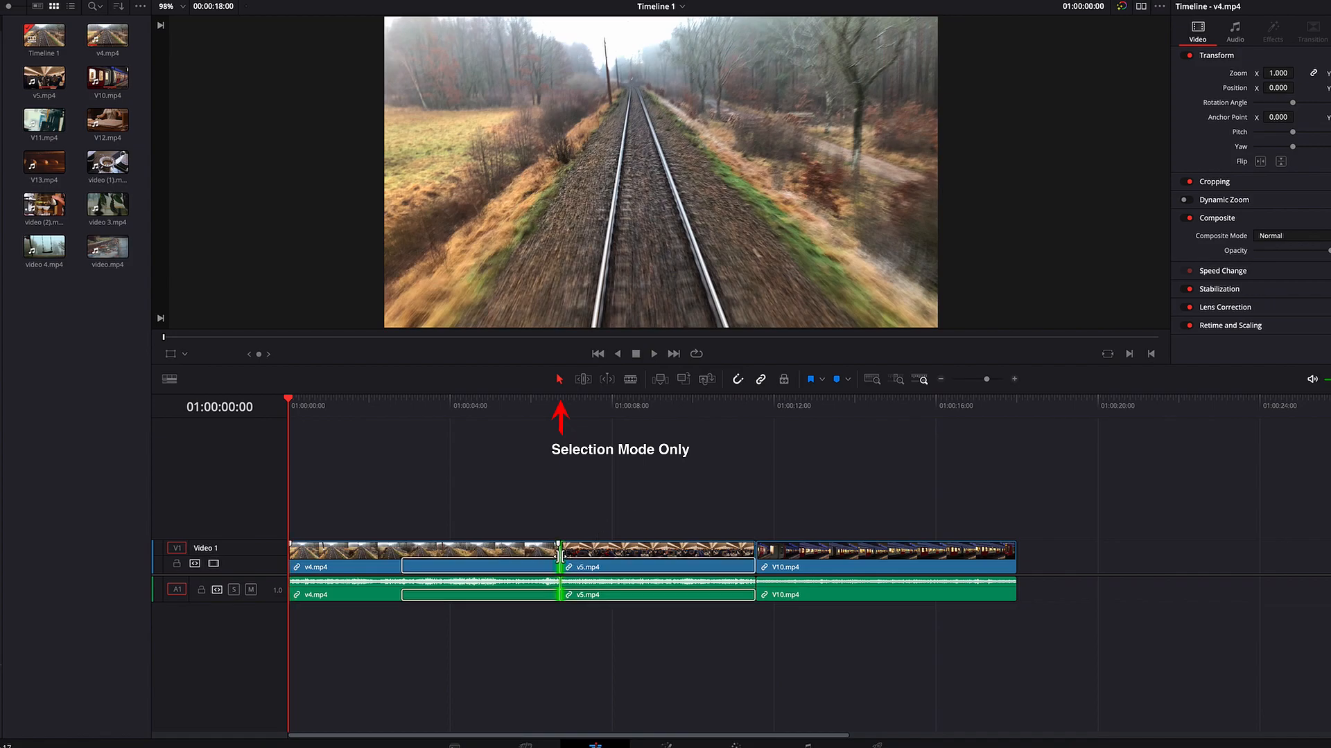
left_click_drag(559, 554, 523, 556)
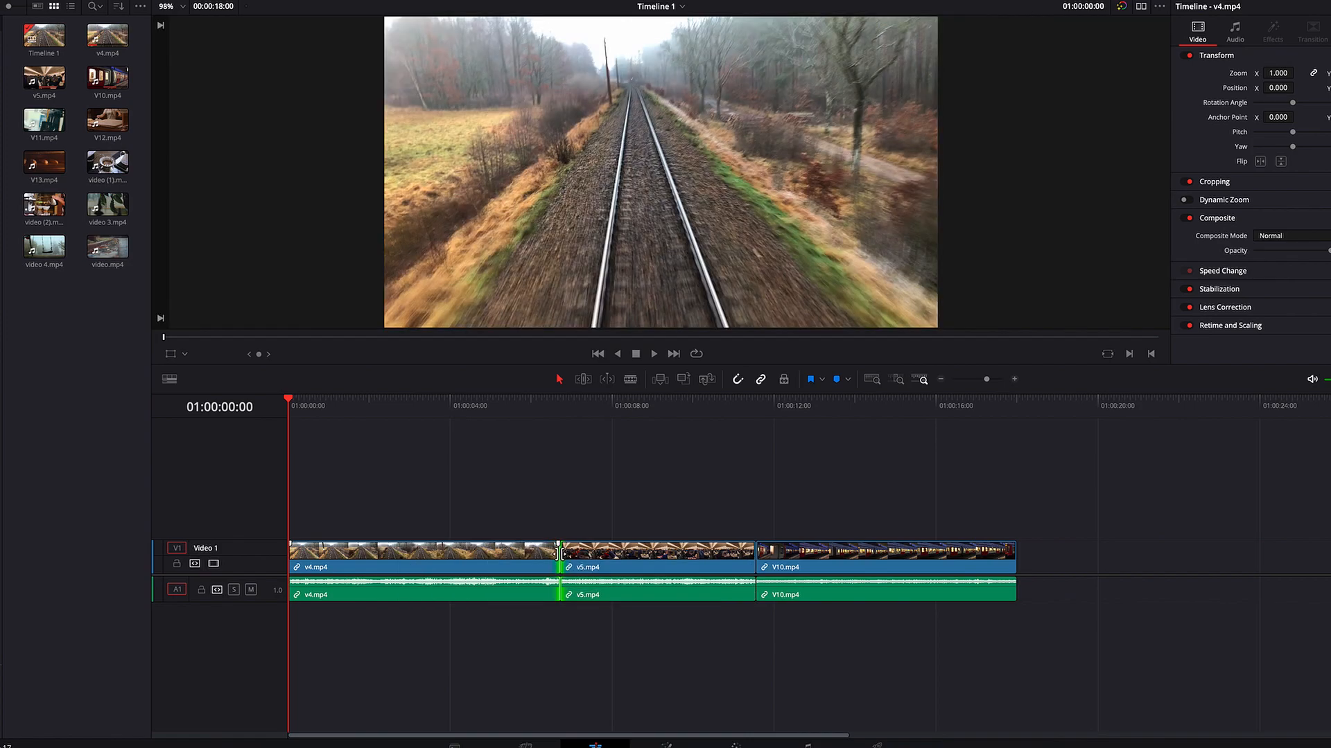
left_click_drag(560, 555, 620, 554)
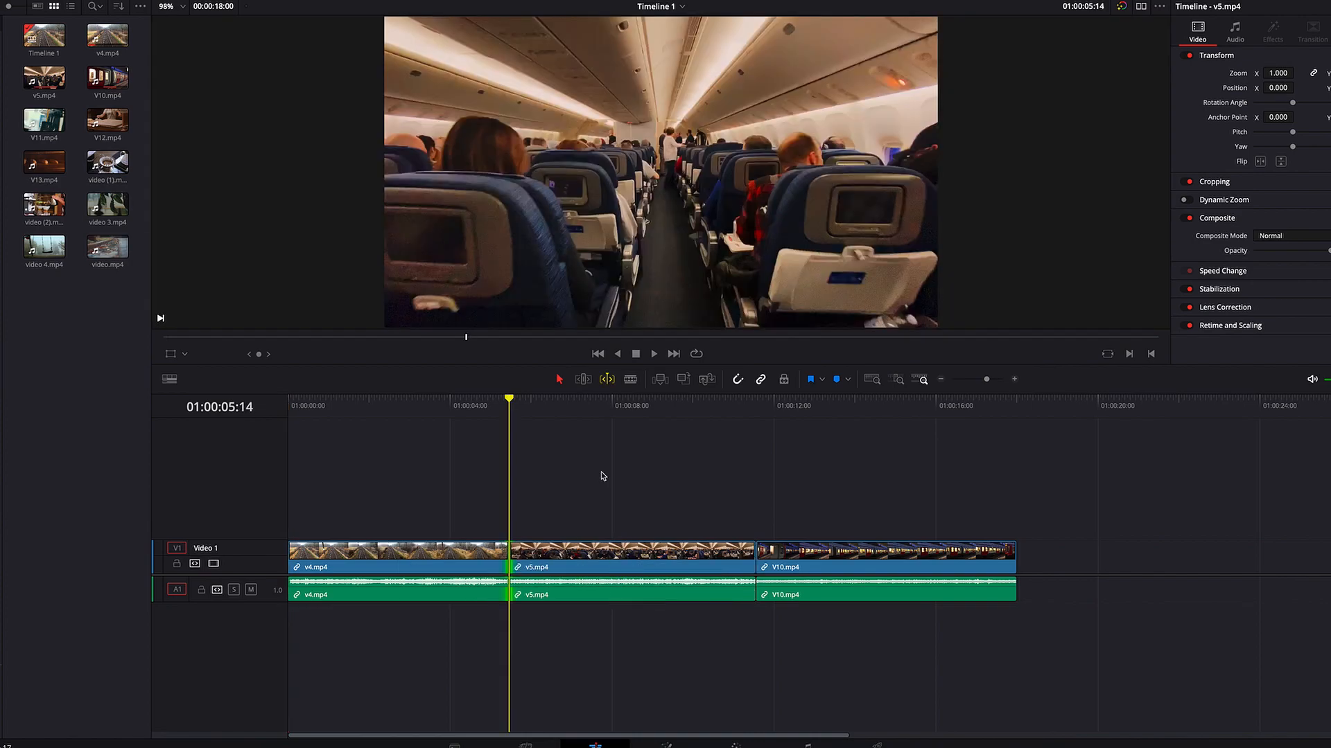
Step: Use Dynamic Trim playback in Selection mode to roll the v4.mp4/v5.mp4 edit earlier and forward to 01:00:09:28
key("j")
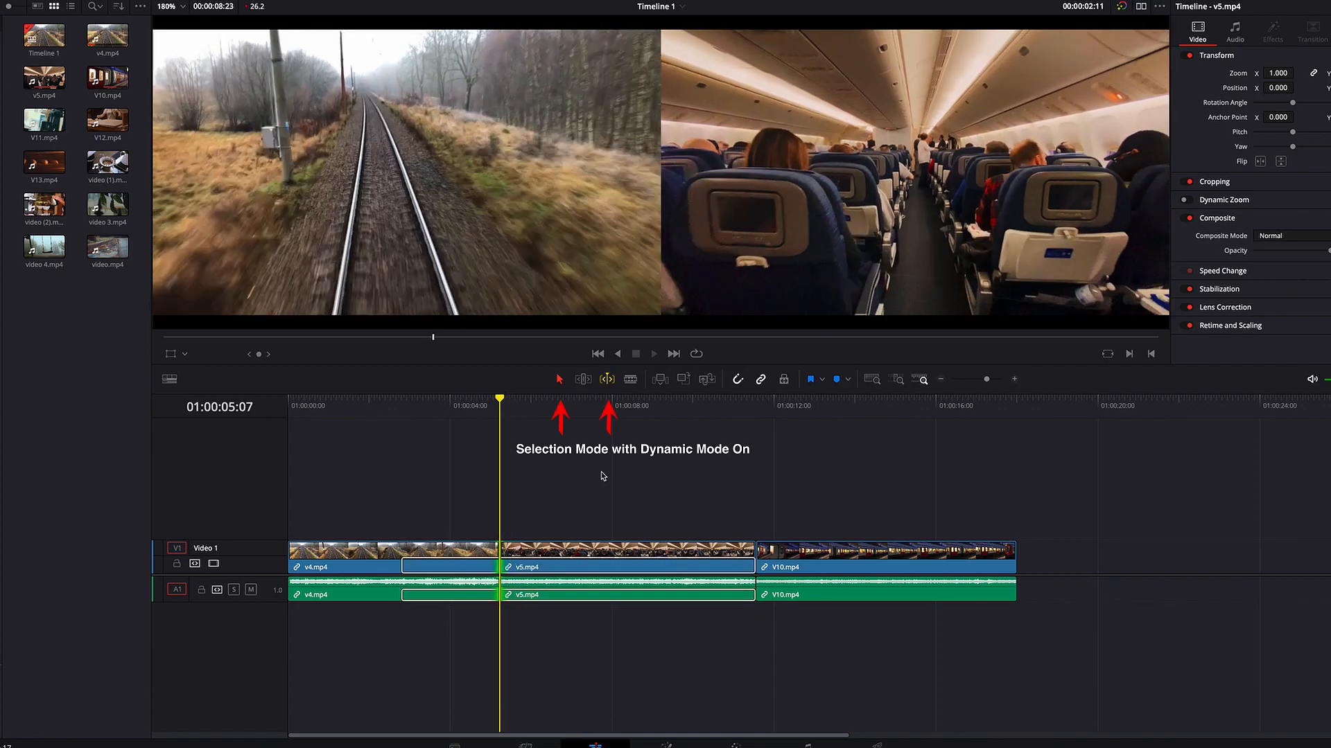
key("k")
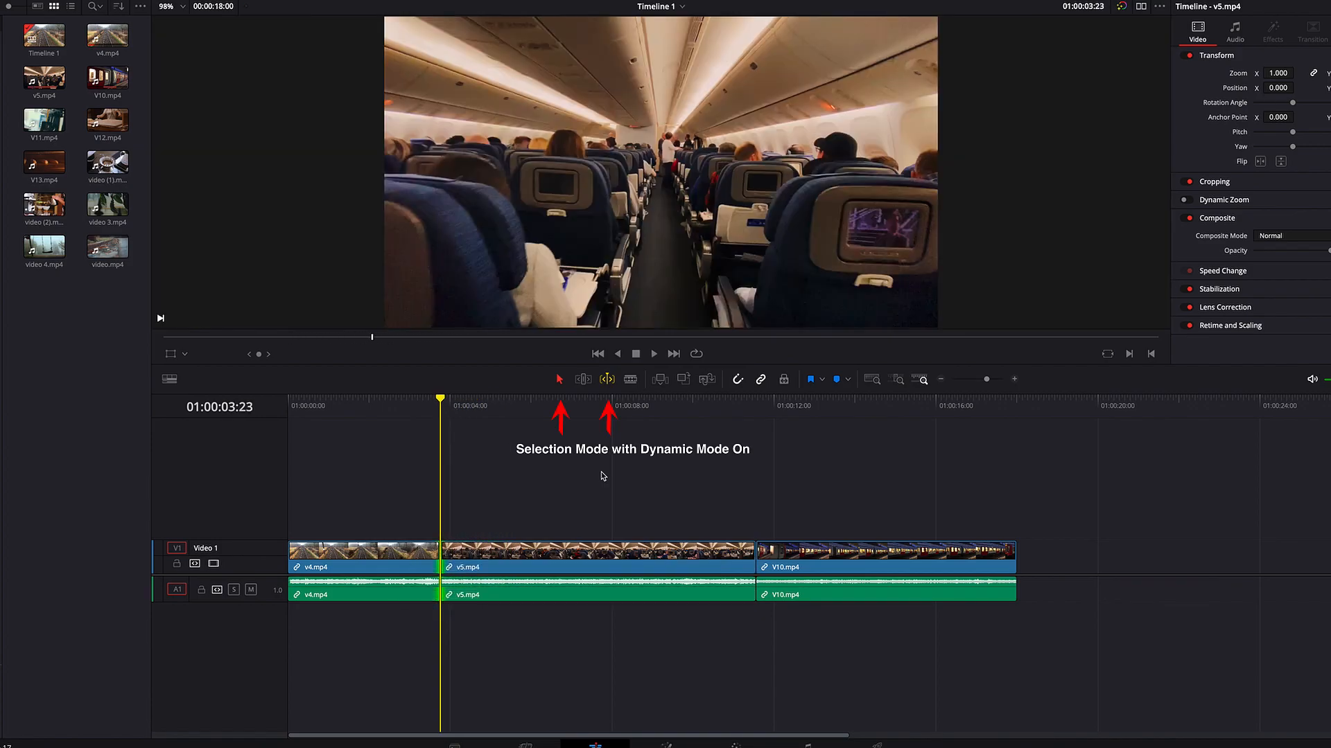
key("l")
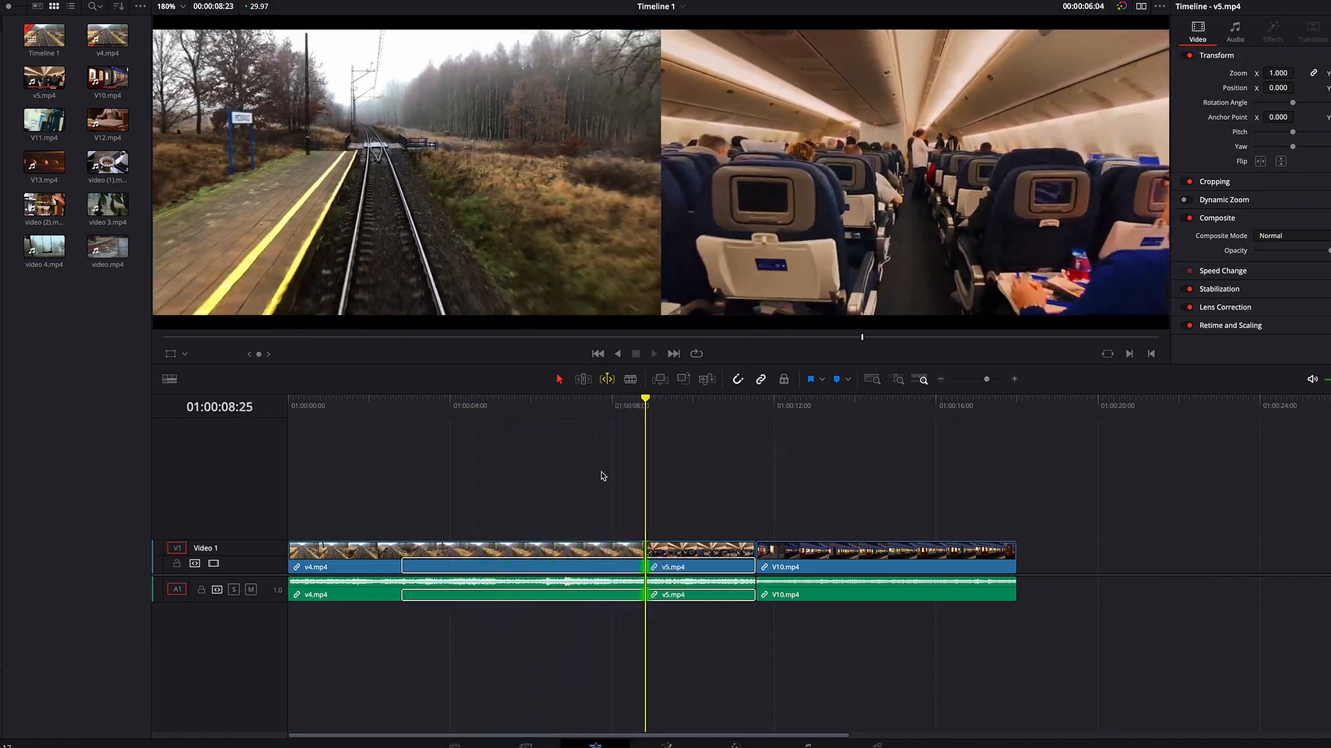
key("k")
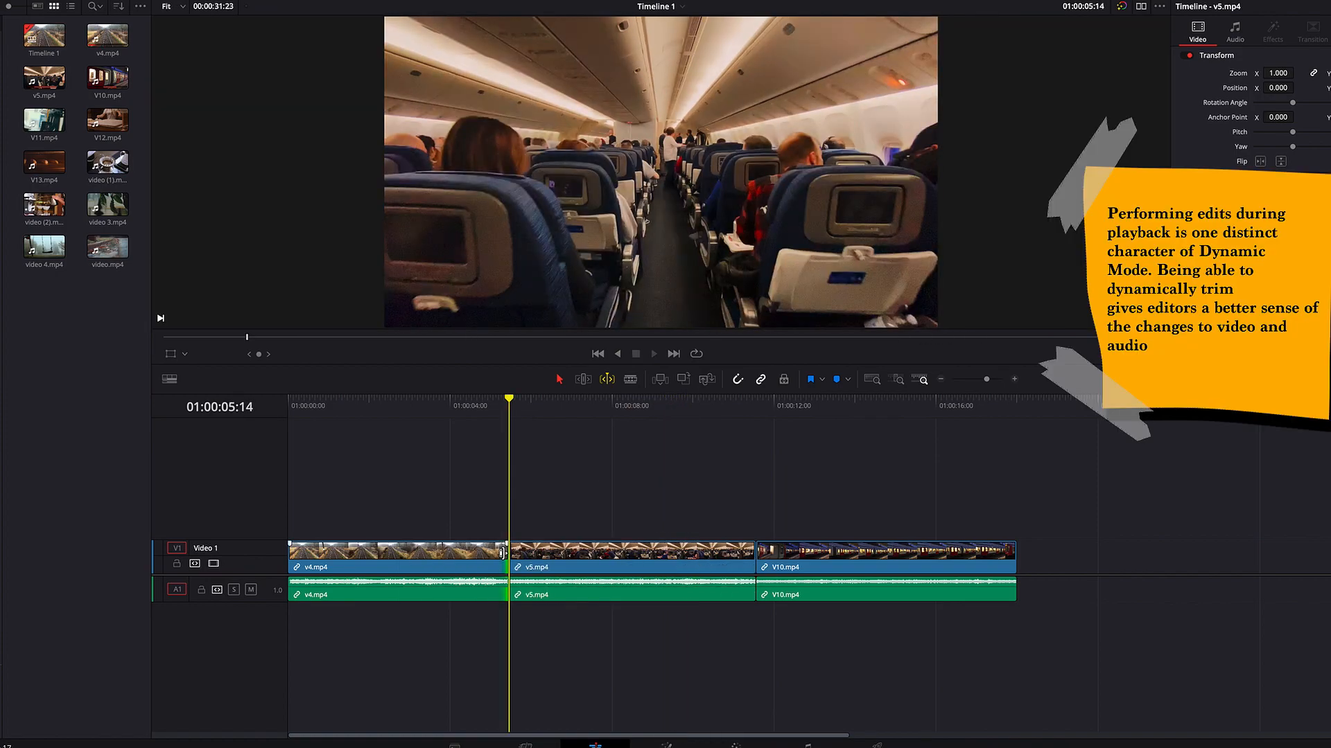
Step: Dynamically resize the end of v4.mp4 during playback, shortening it past 01:00:03:11 and extending it again
key("j")
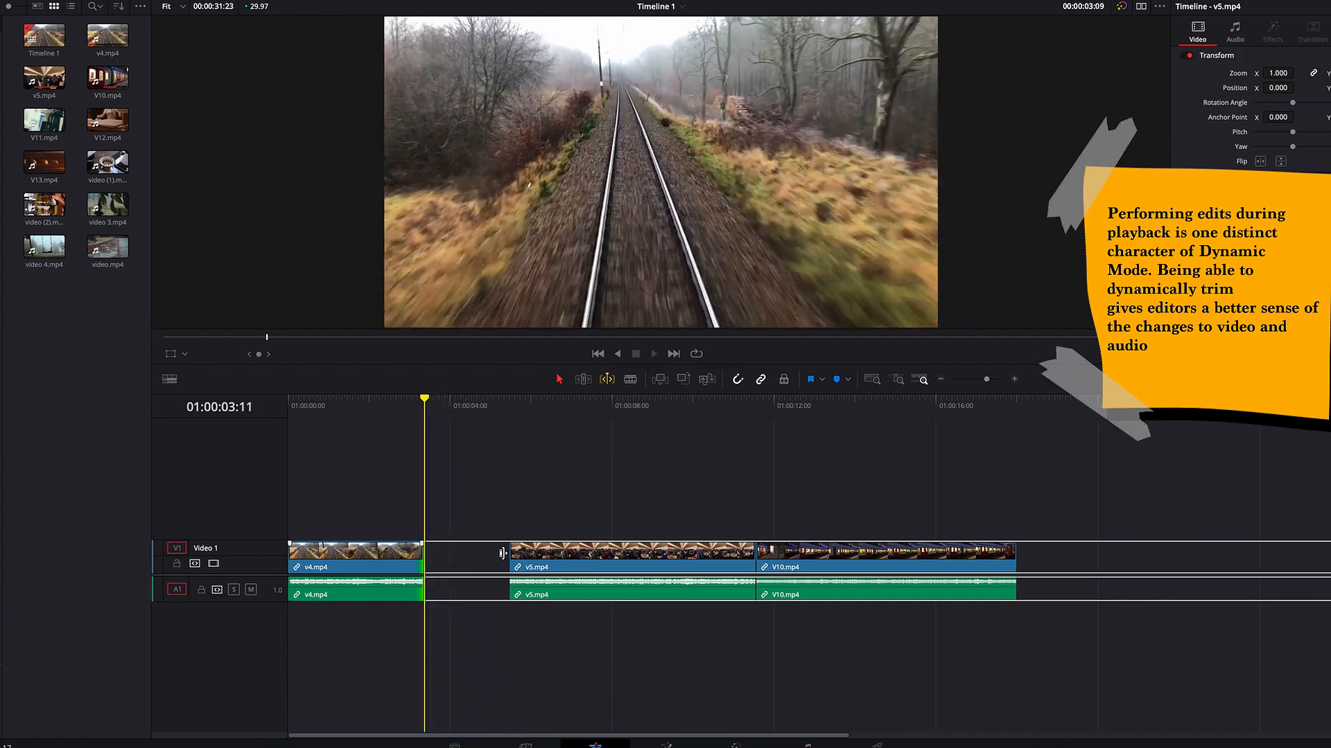
key("k")
key("l")
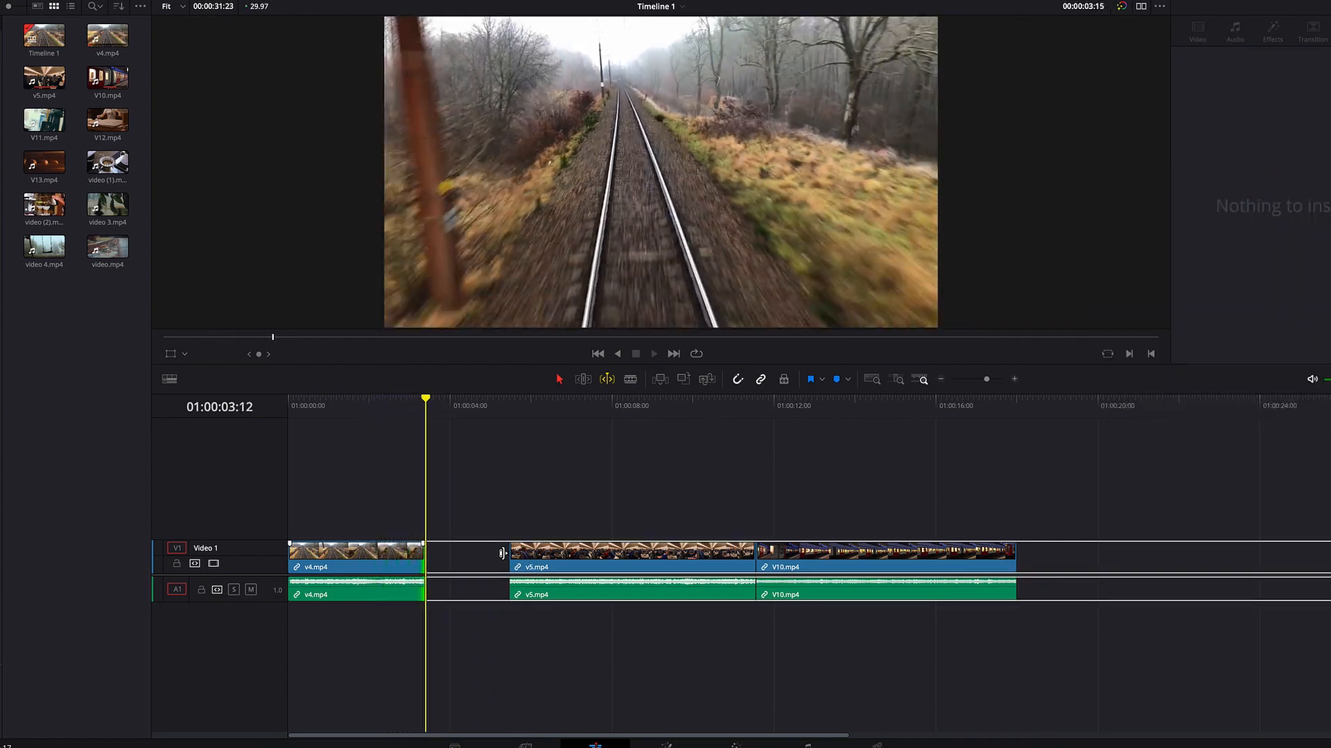
key("k")
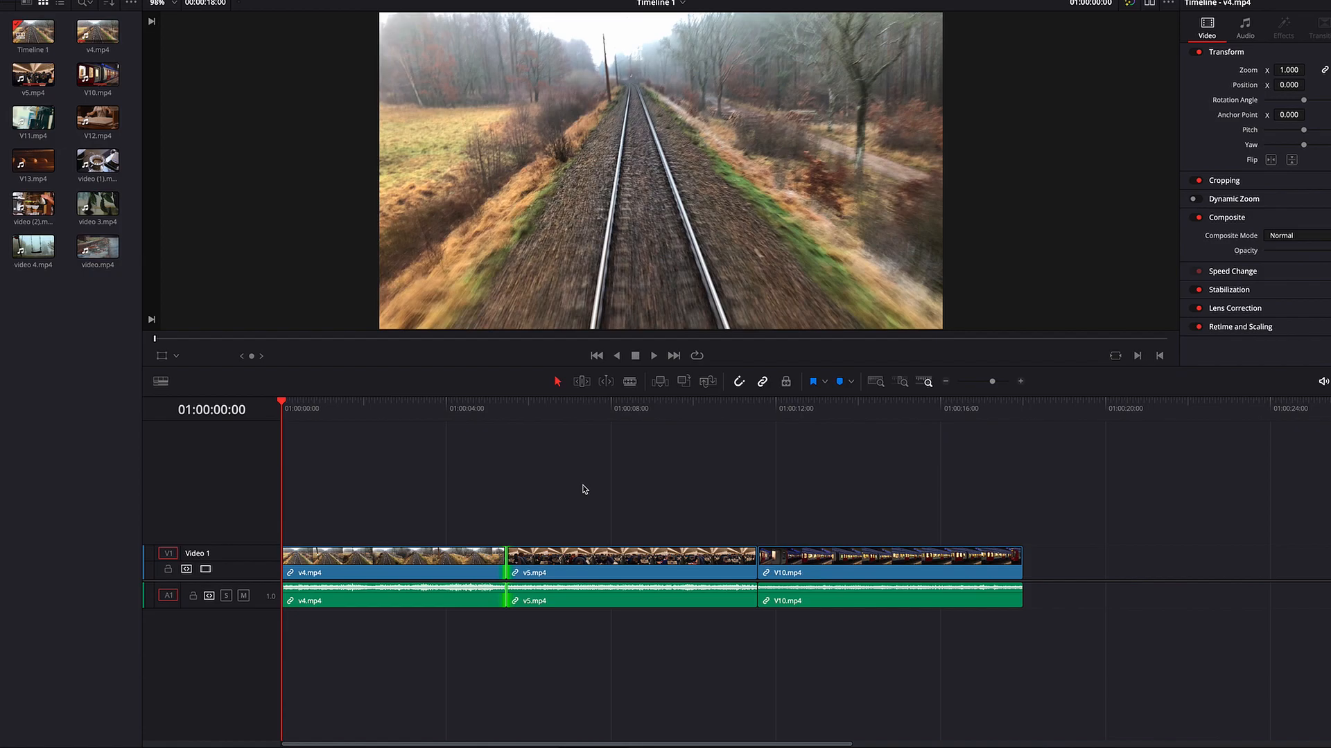
Step: Play the timeline forward and in reverse with Dynamic Trim mode off
key("l")
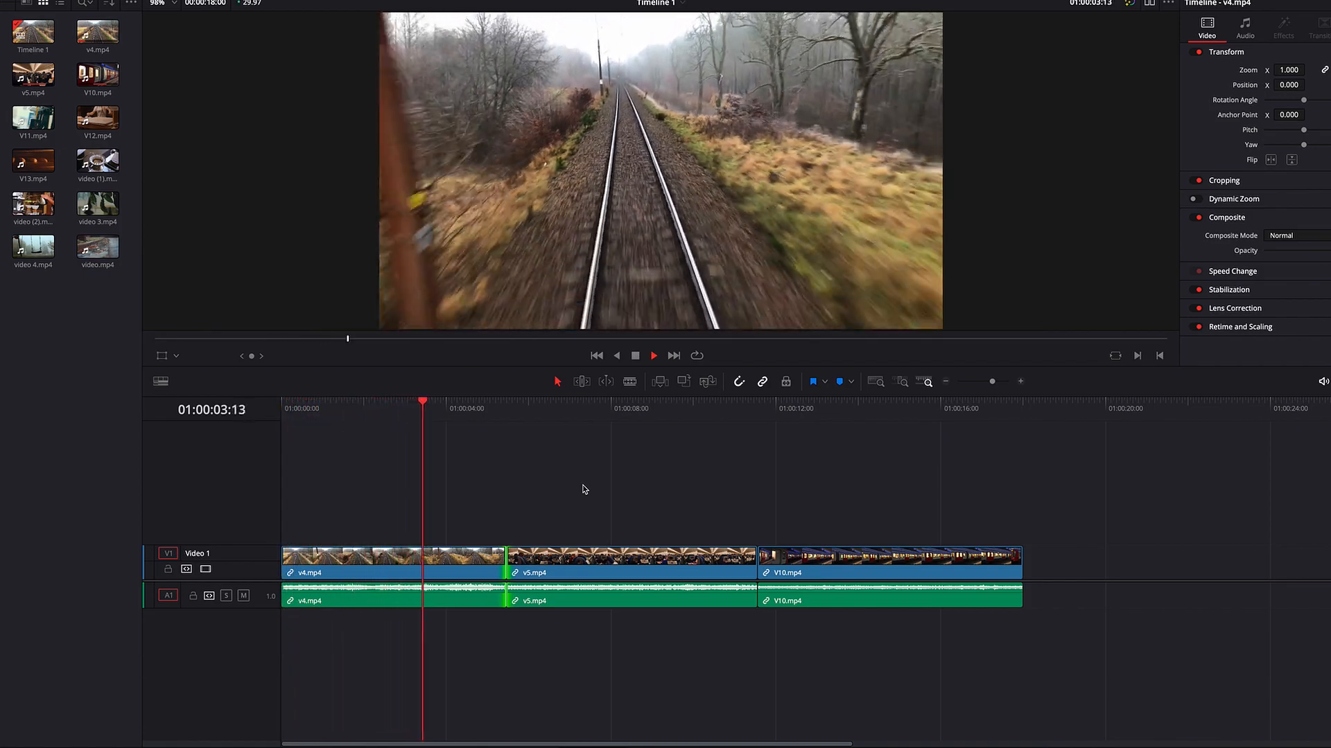
key("k")
key("j")
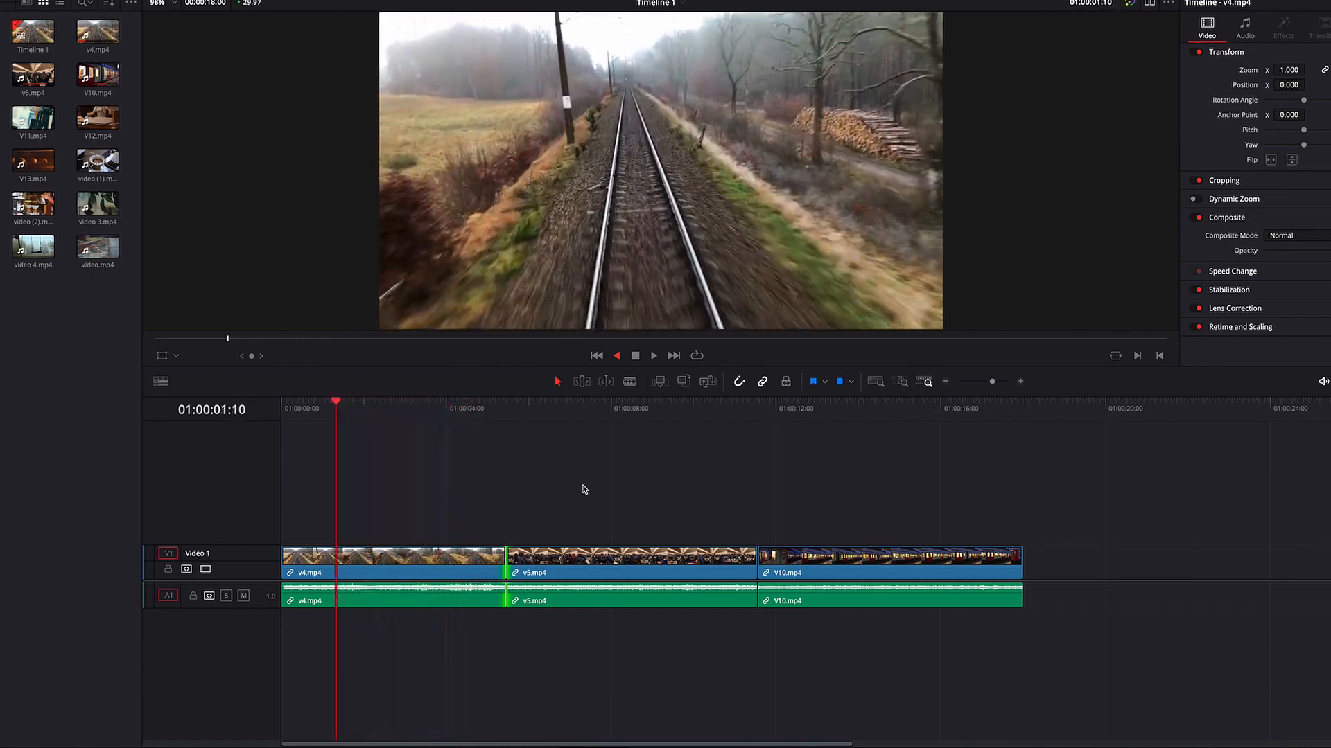
Step: Go to the v4.mp4/v5.mp4 edit, turn on Dynamic Trim mode, and roll the edit later, earlier, and later again during playback
key("Down")
key("w")
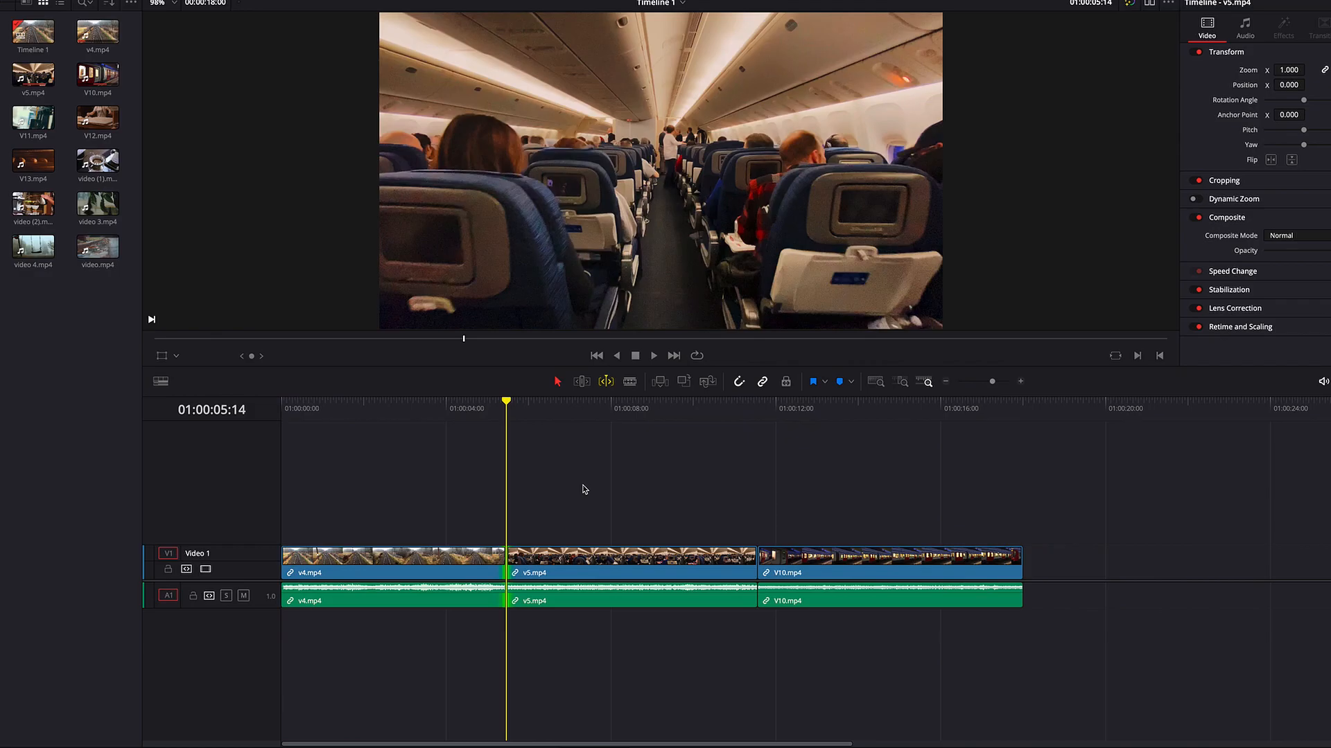
key("l")
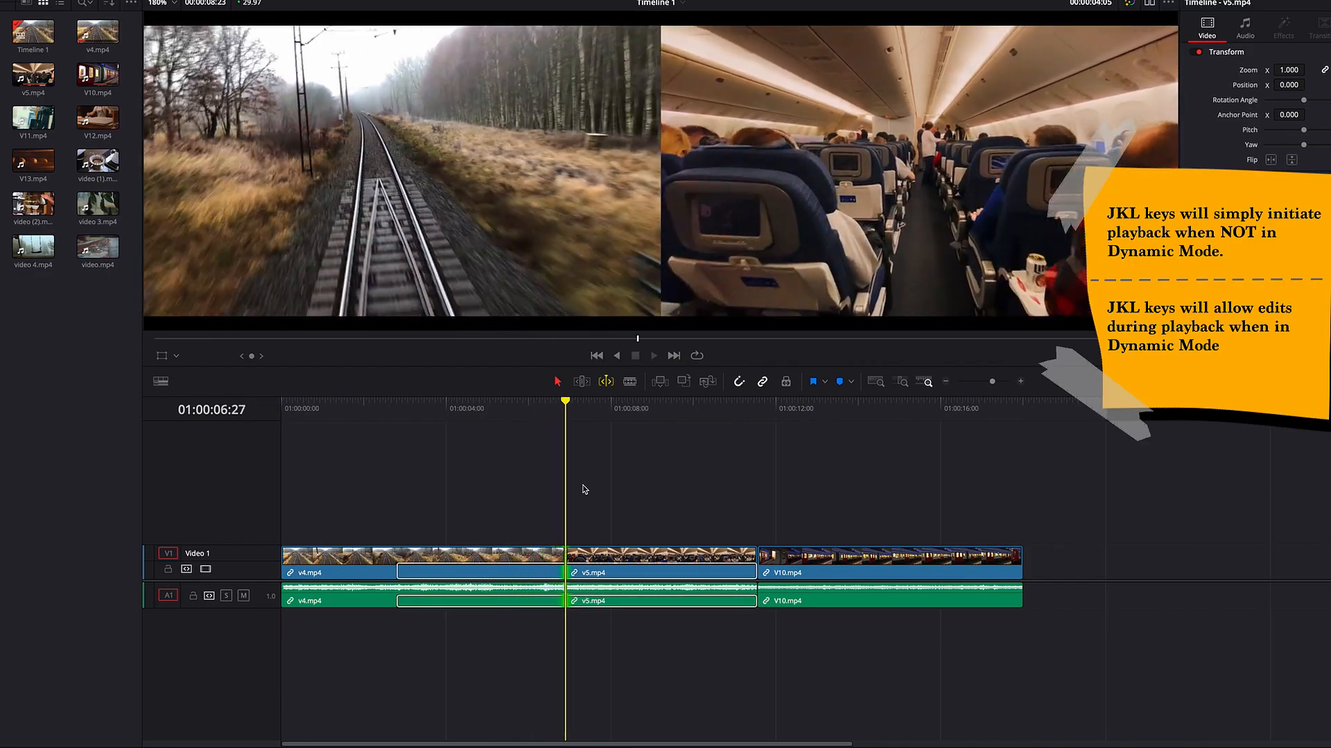
key("k")
key("j")
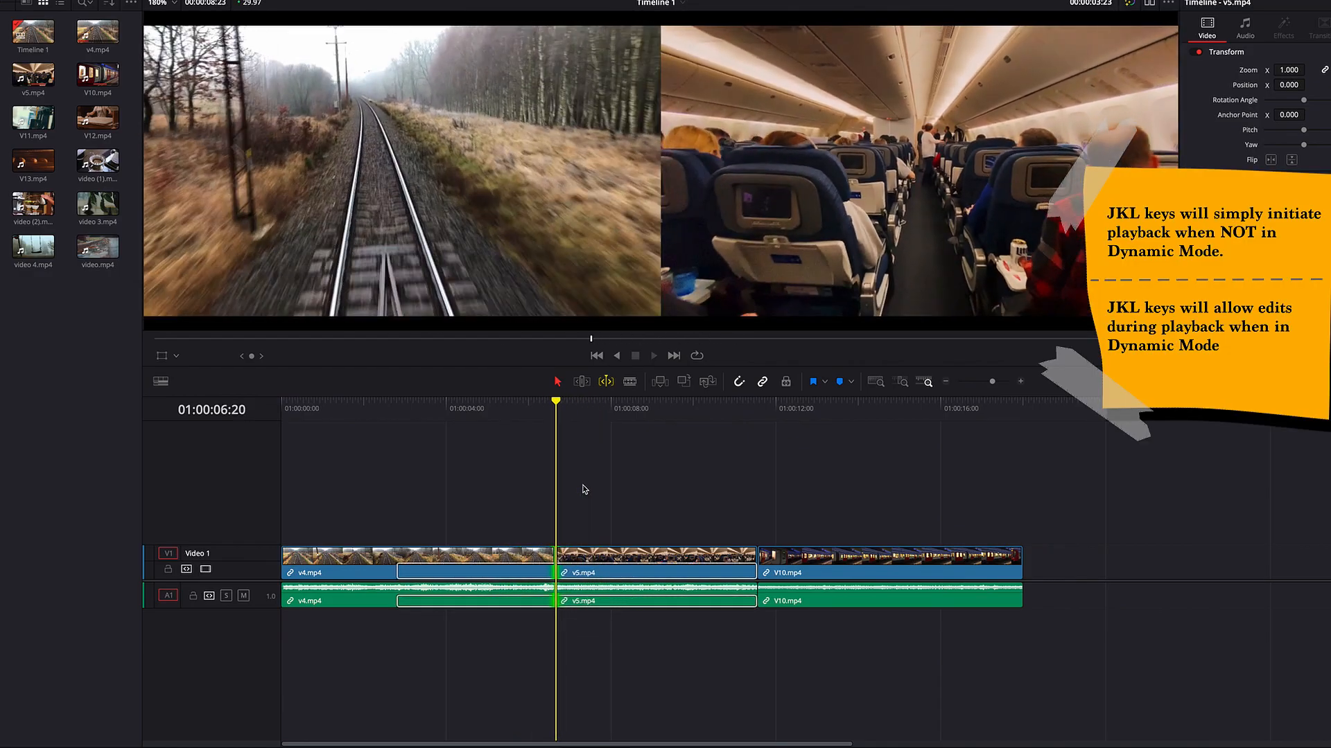
key("k")
key("l")
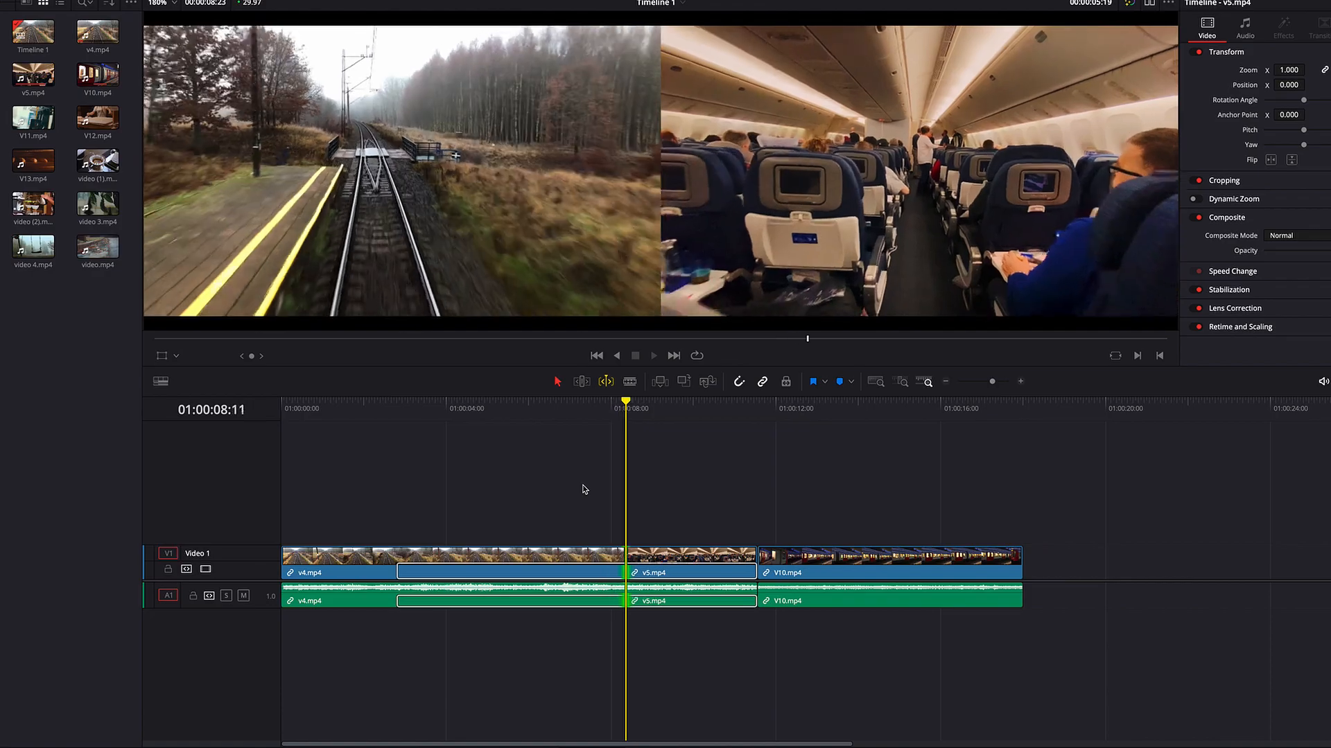
key("k")
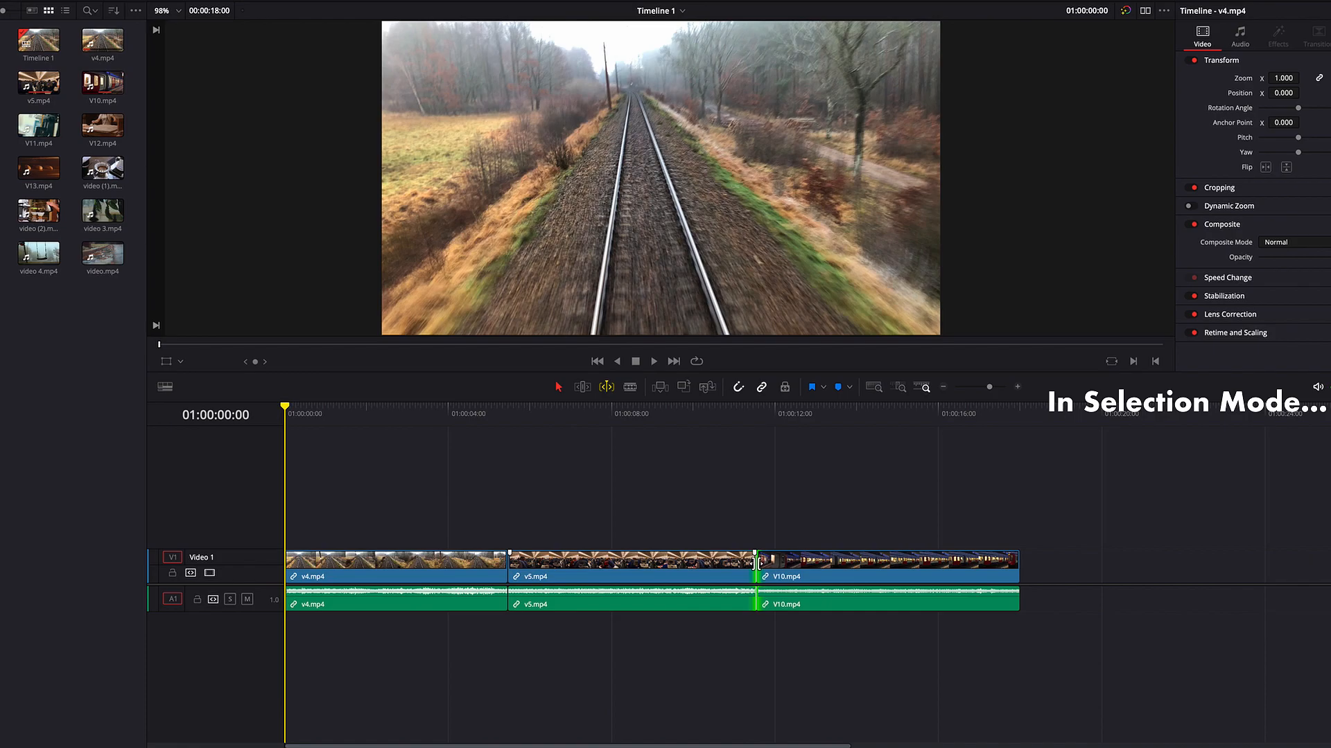
Step: Roll the edit between v5.mp4 and V10.mp4 earlier to about 01:00:08:21 with Dynamic Trim playback in Selection mode
left_click_drag(757, 563, 826, 563)
key("k")
key("j")
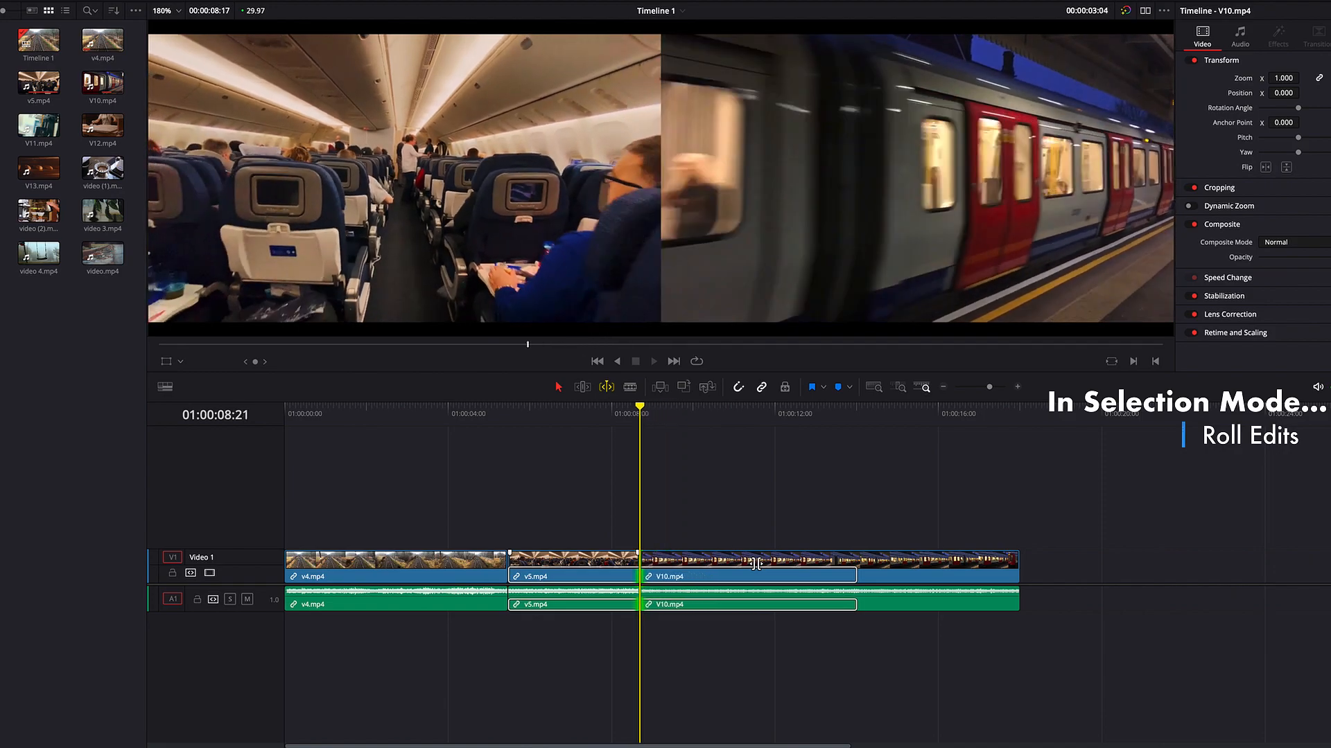
key("k")
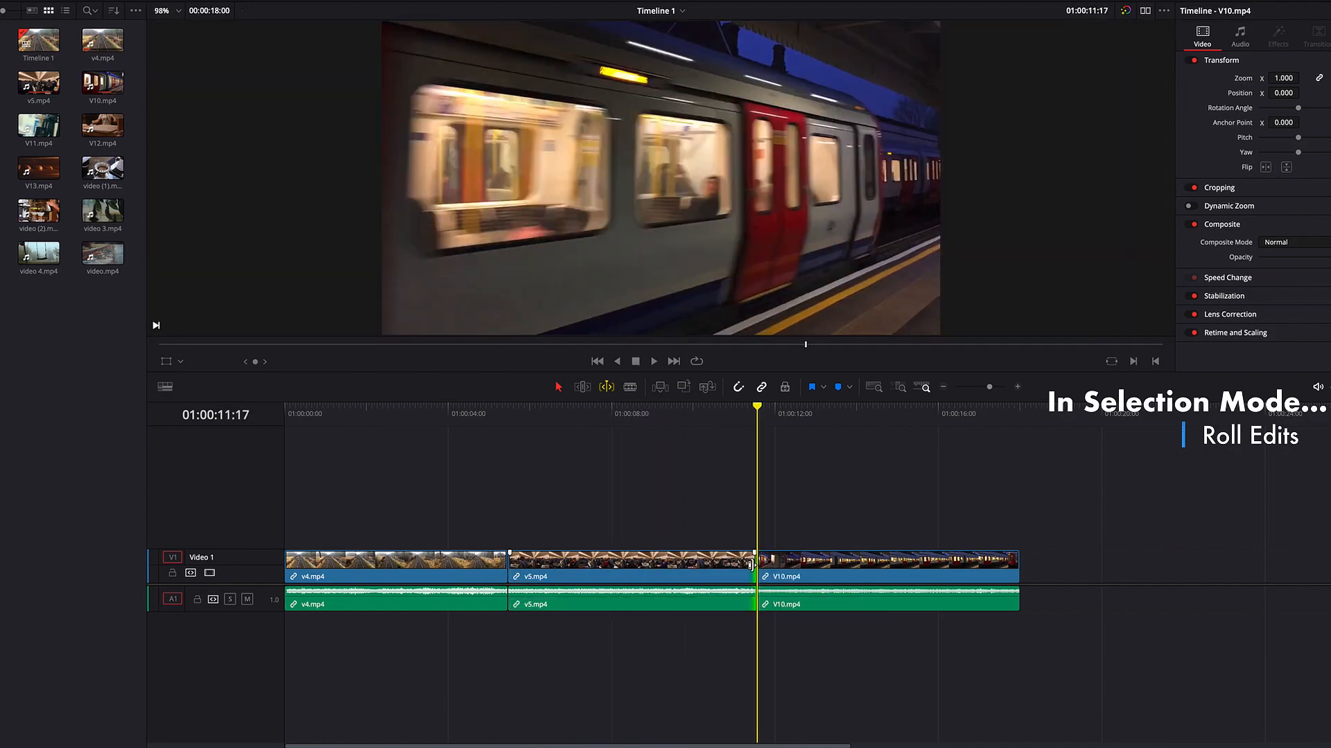
Step: Dynamically shorten the end of v5.mp4 to about 01:00:08:22 without rippling, and extend it back to 01:00:11:09
key("j")
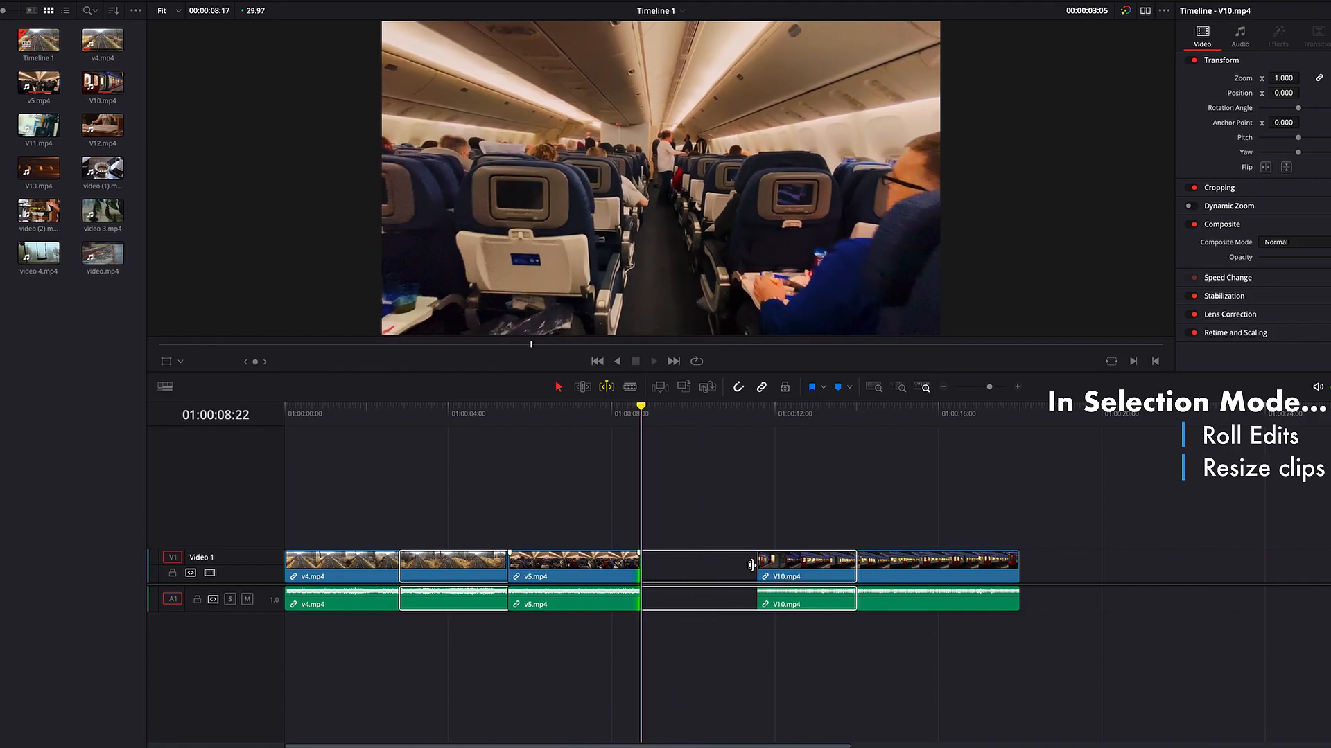
key("k")
key("l")
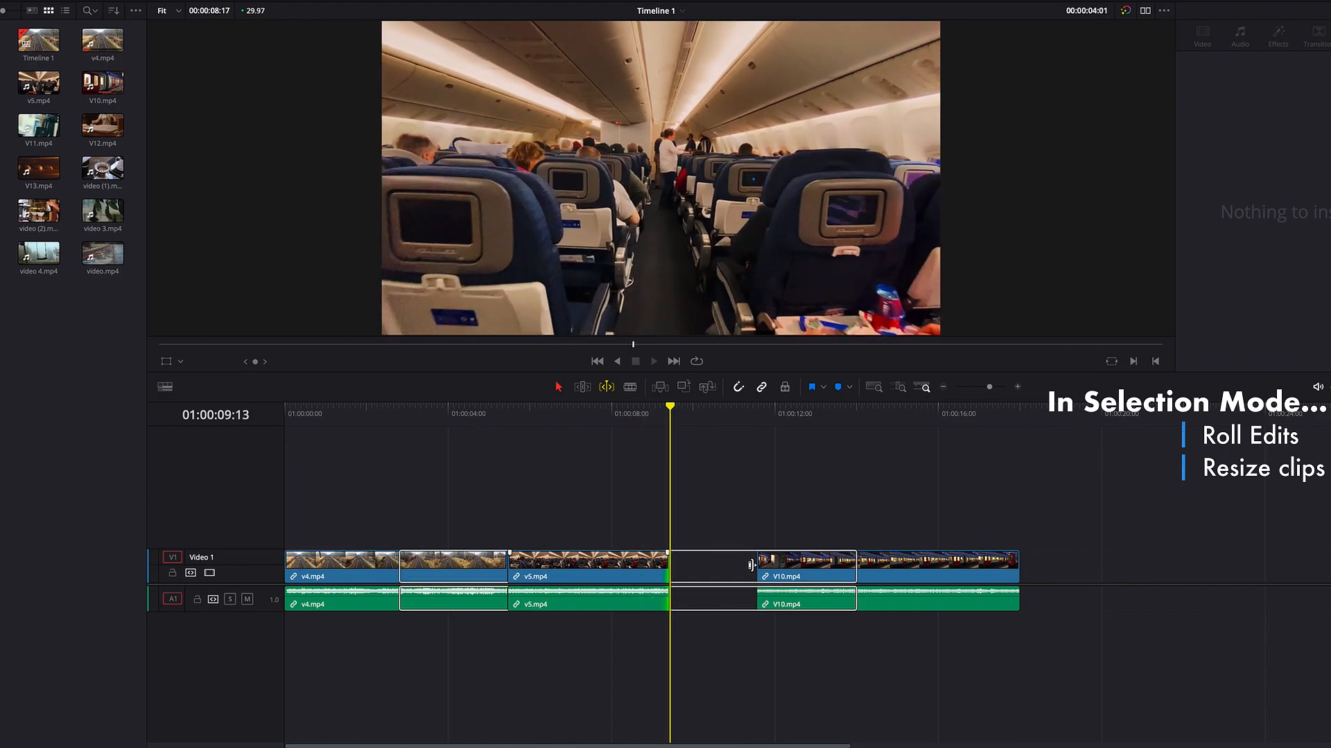
key("k")
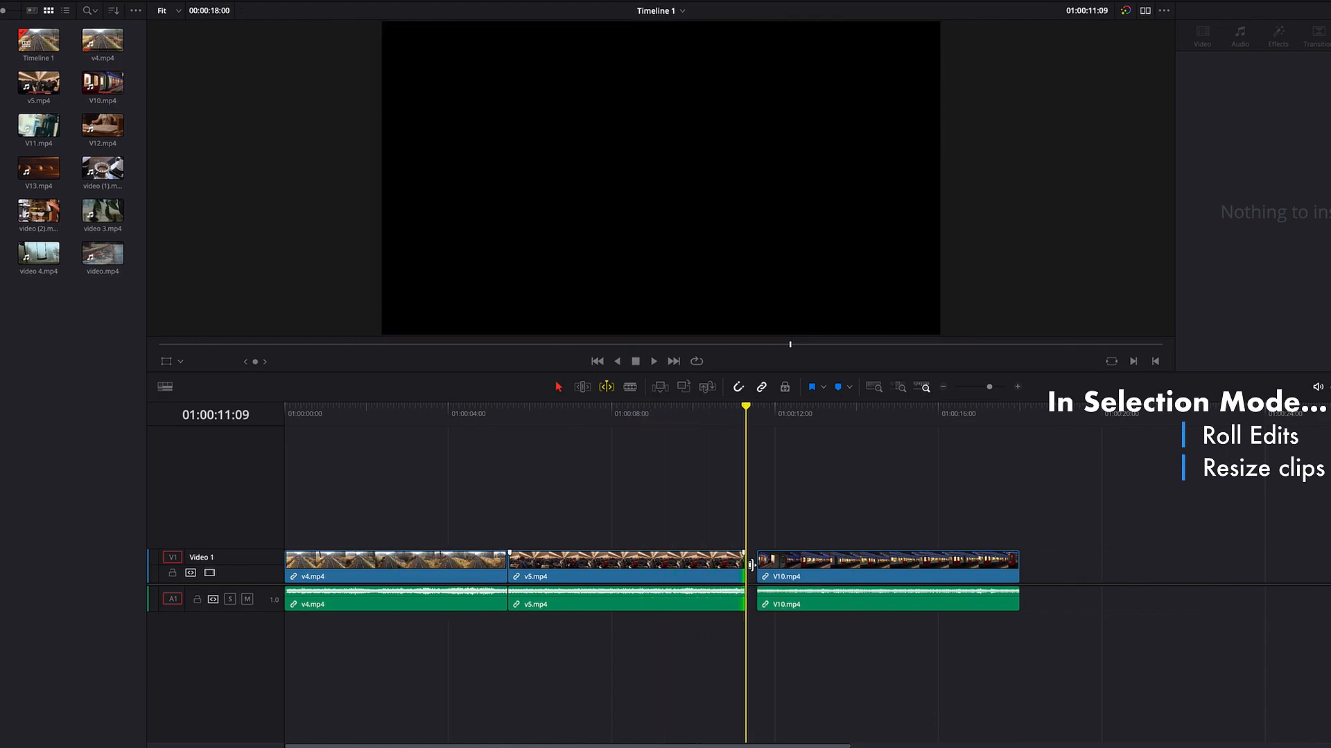
Step: Move the V10.mp4 clip earlier over the end of v5.mp4 and back later along the track with dynamic playback
left_click_drag(960, 581, 831, 582)
key("l")
key("l")
key("l")
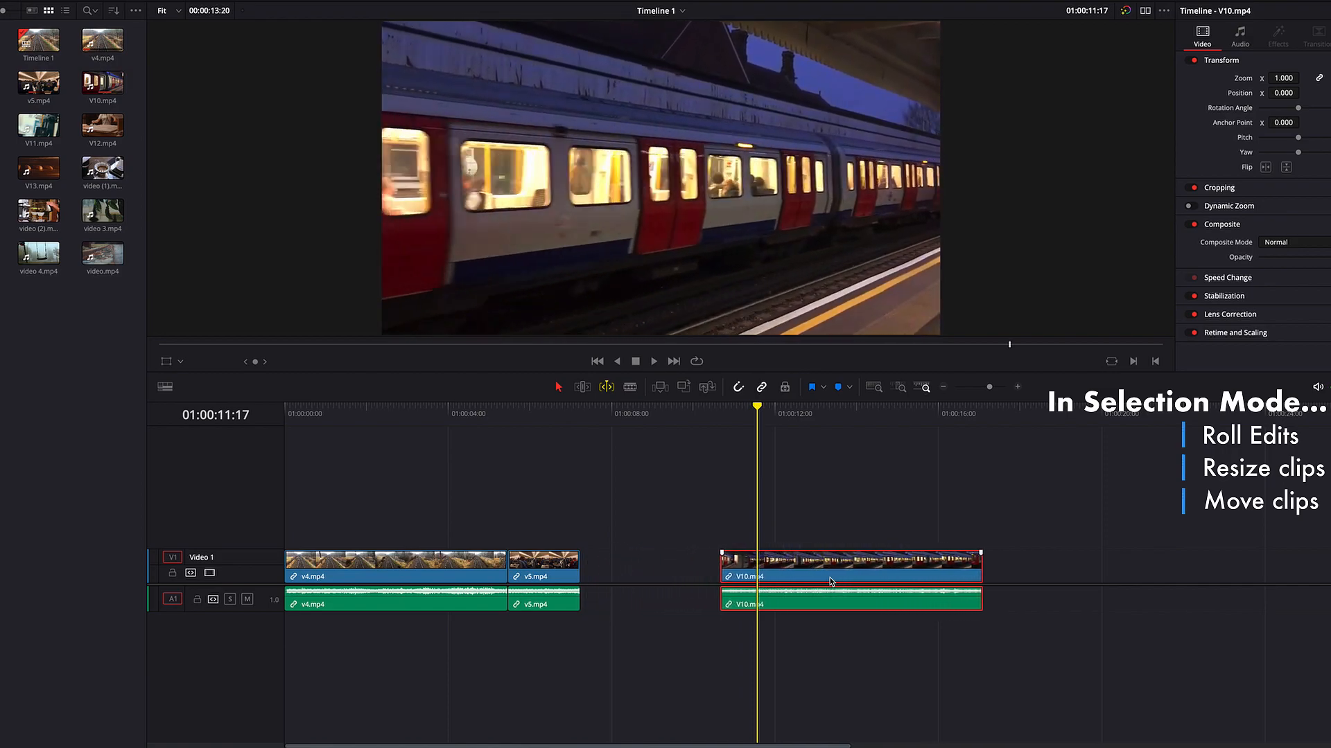
key("k")
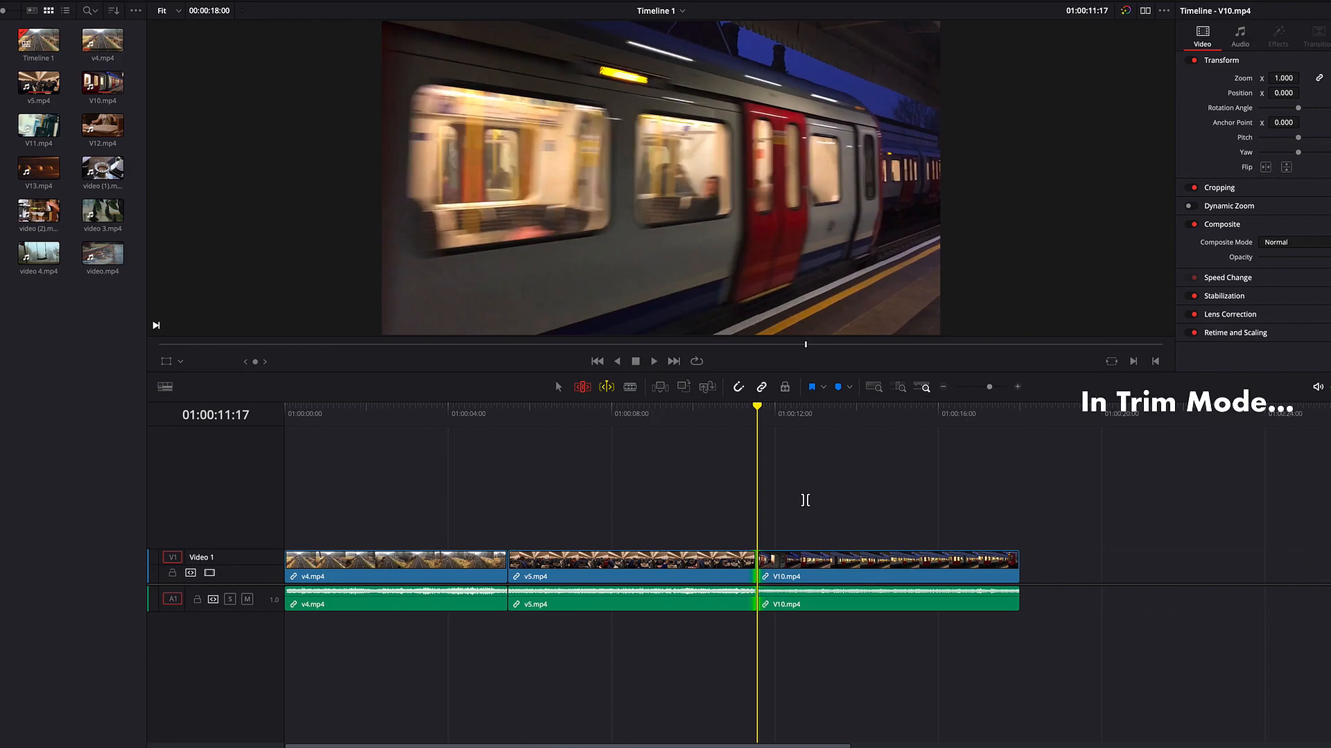
Step: Roll the v5.mp4/V10.mp4 edit later to about 01:00:12:27 and back earlier with Dynamic Trim playback in Trim Edit mode
key("l")
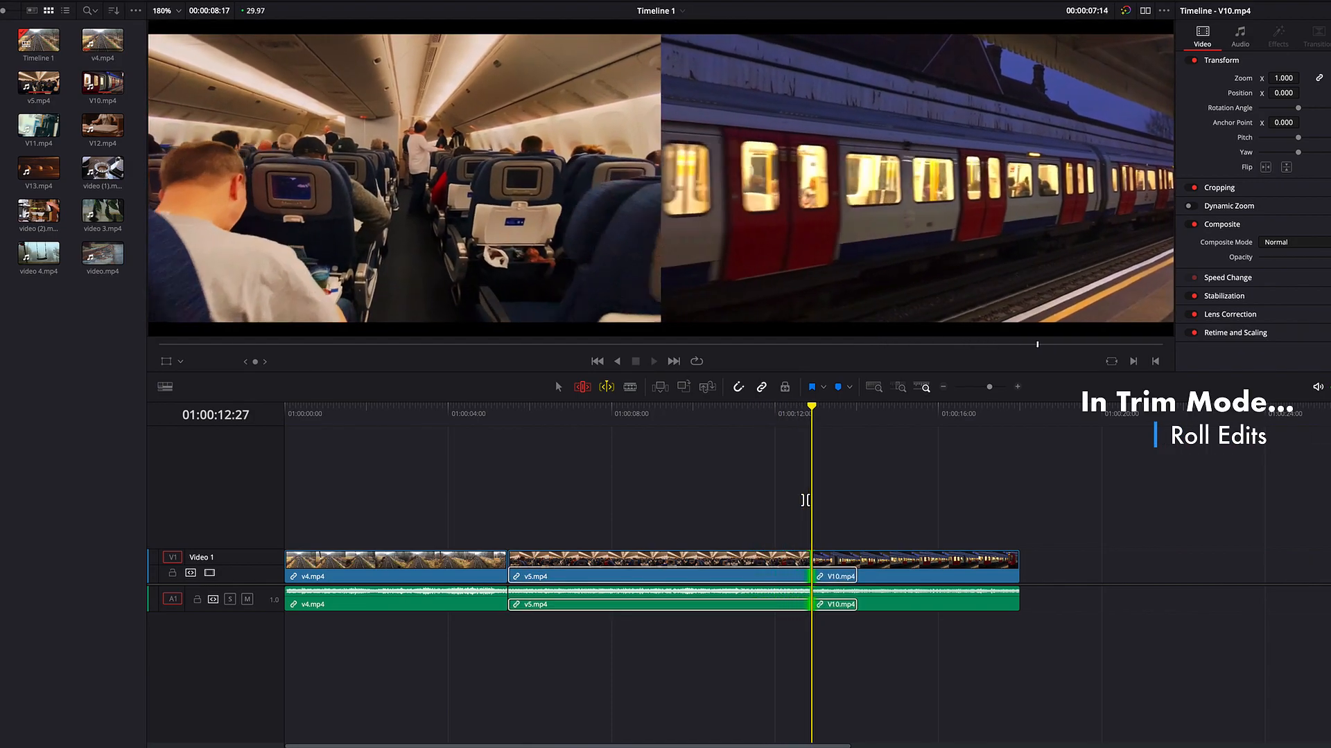
key("k")
key("j")
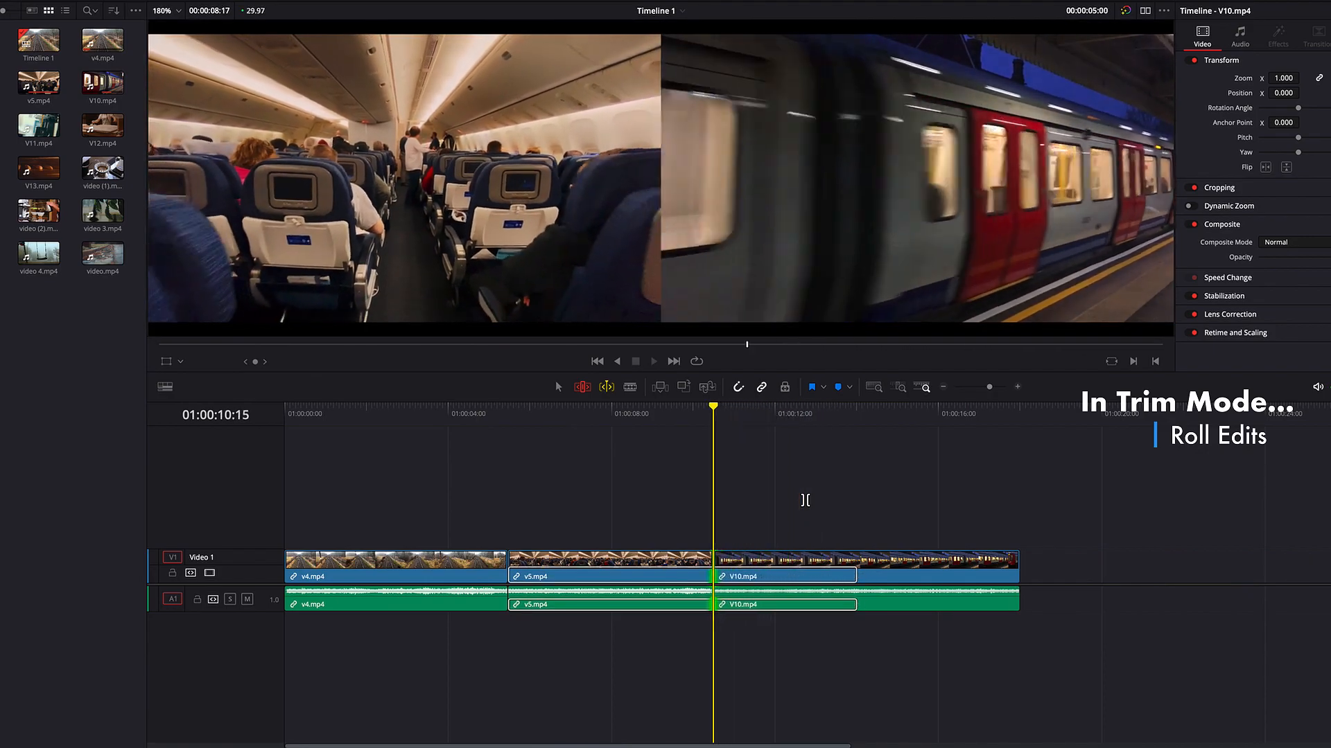
key("k")
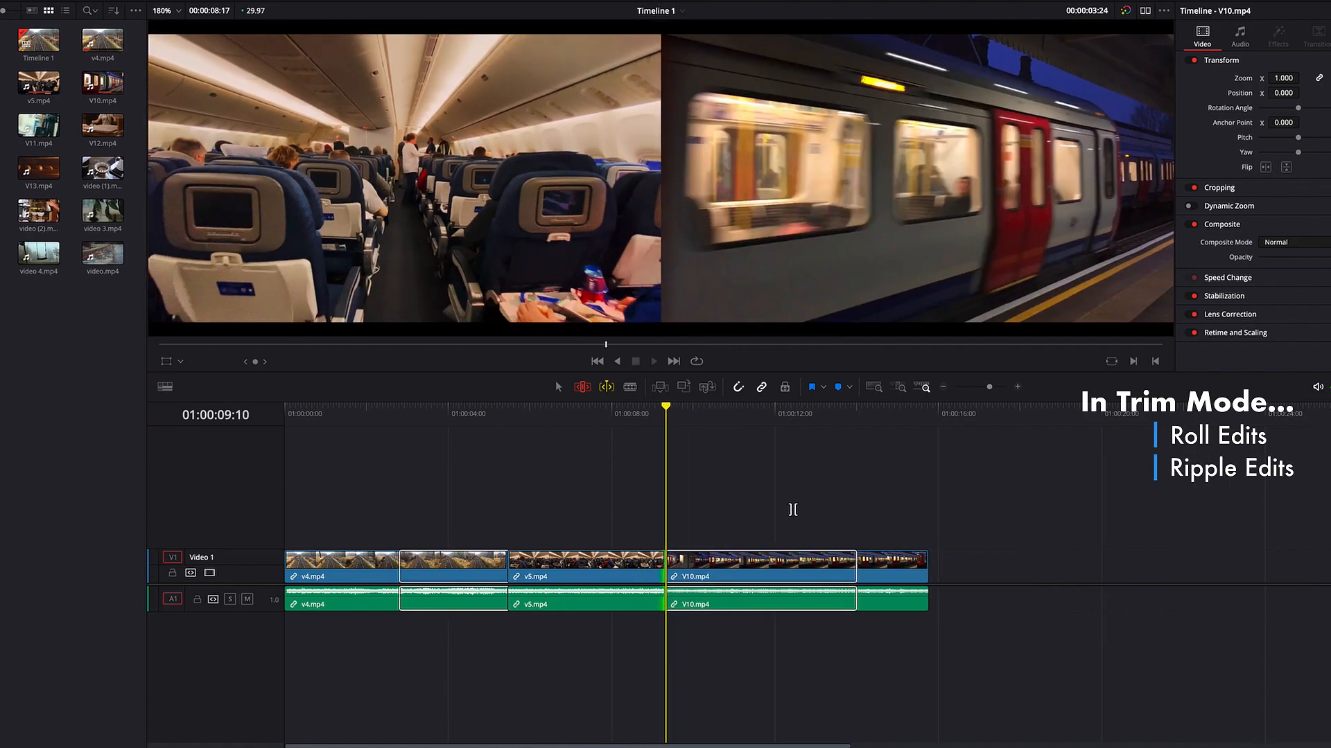
Step: Ripple the end of v5.mp4 later to about 01:00:11:25 during playback in Trim Edit mode, shifting V10.mp4 along
key("k")
key("l")
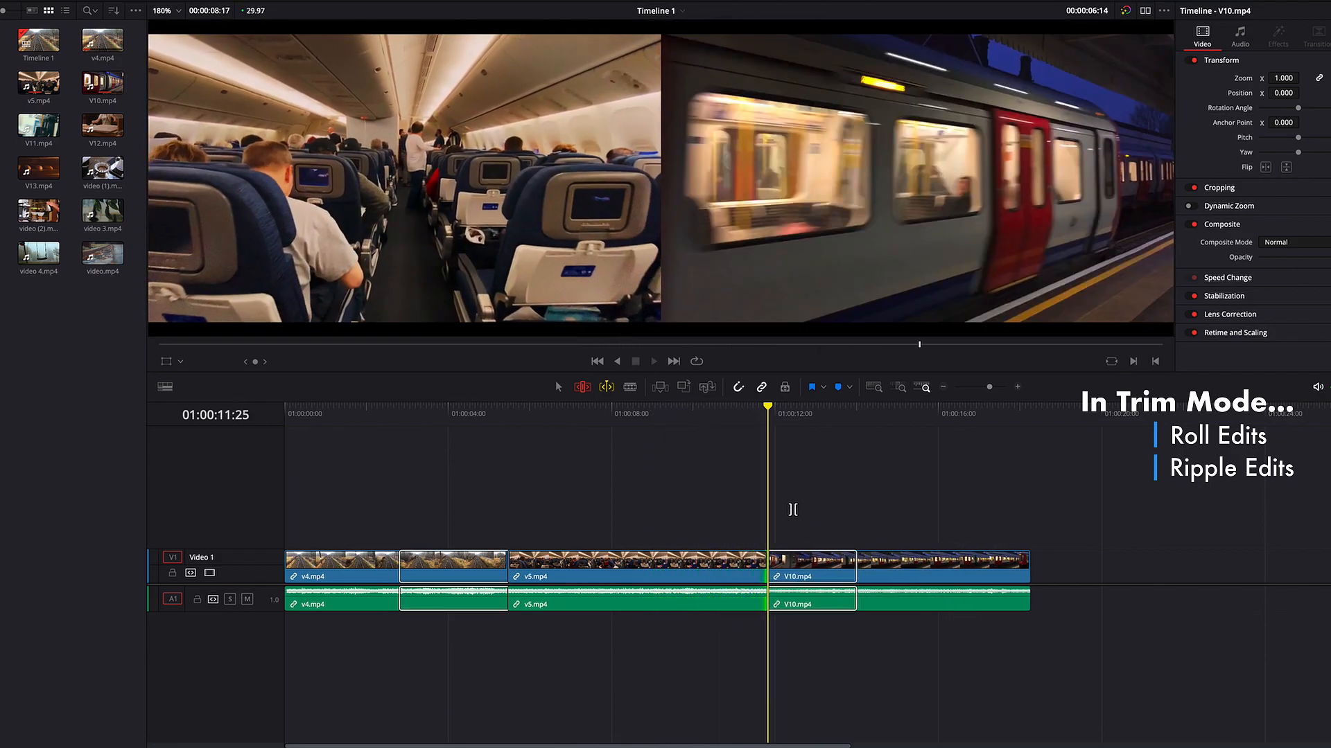
key("k")
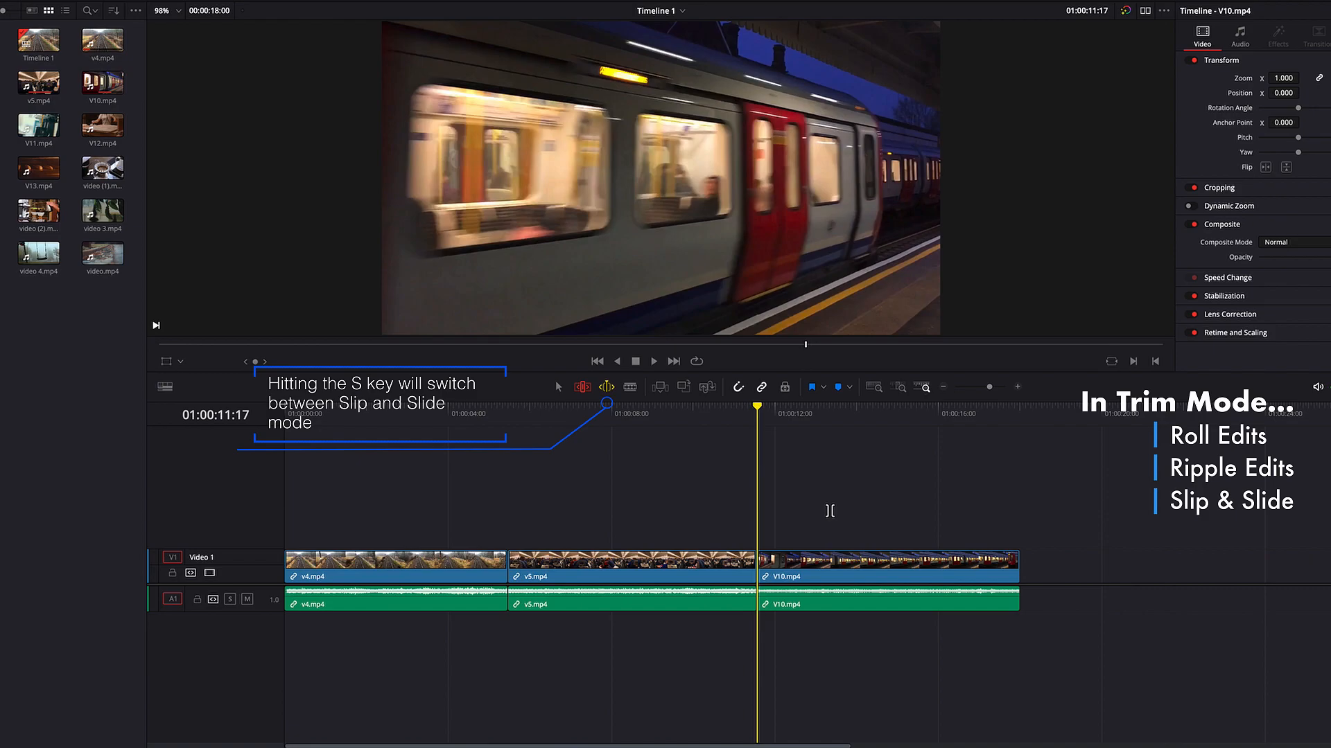
Step: Slide V10.mp4 earlier to about 01:00:09:21 and back later to 01:00:11:17 during Dynamic Trim playback in Trim Edit mode
left_click(862, 561)
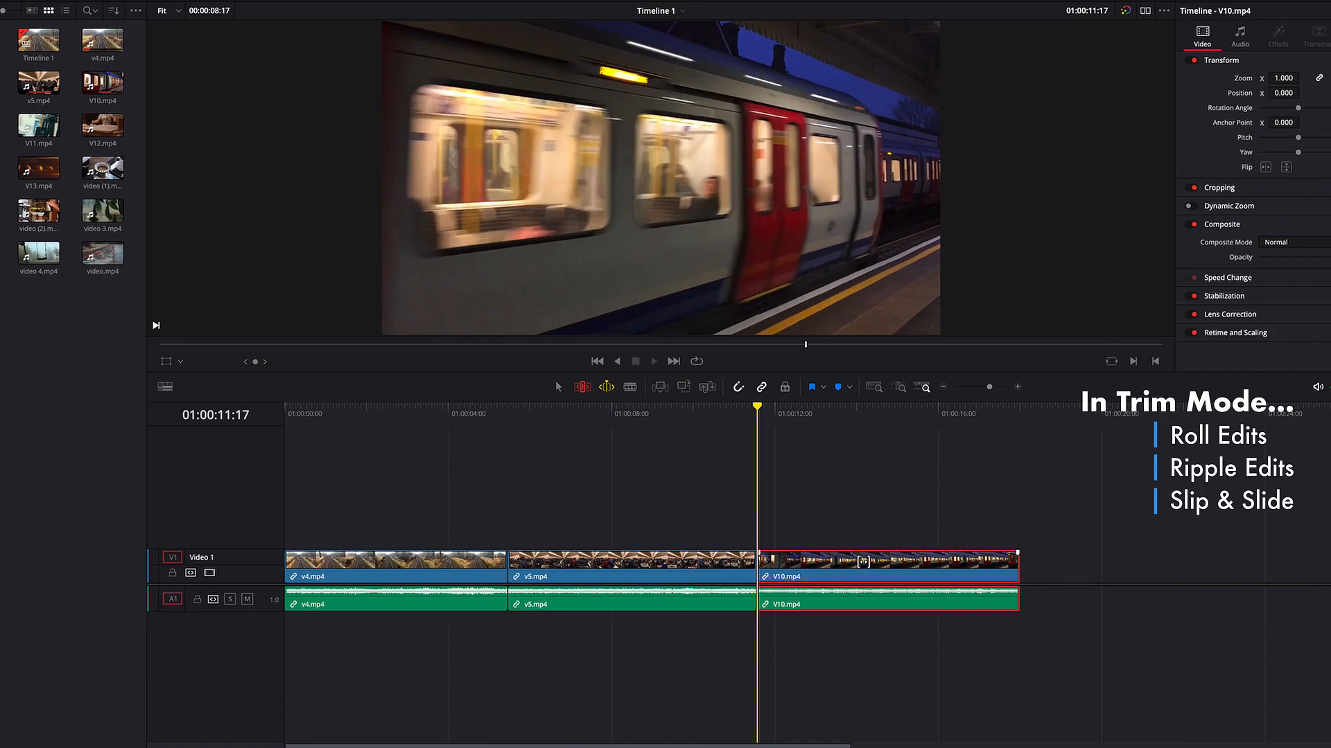
key("j")
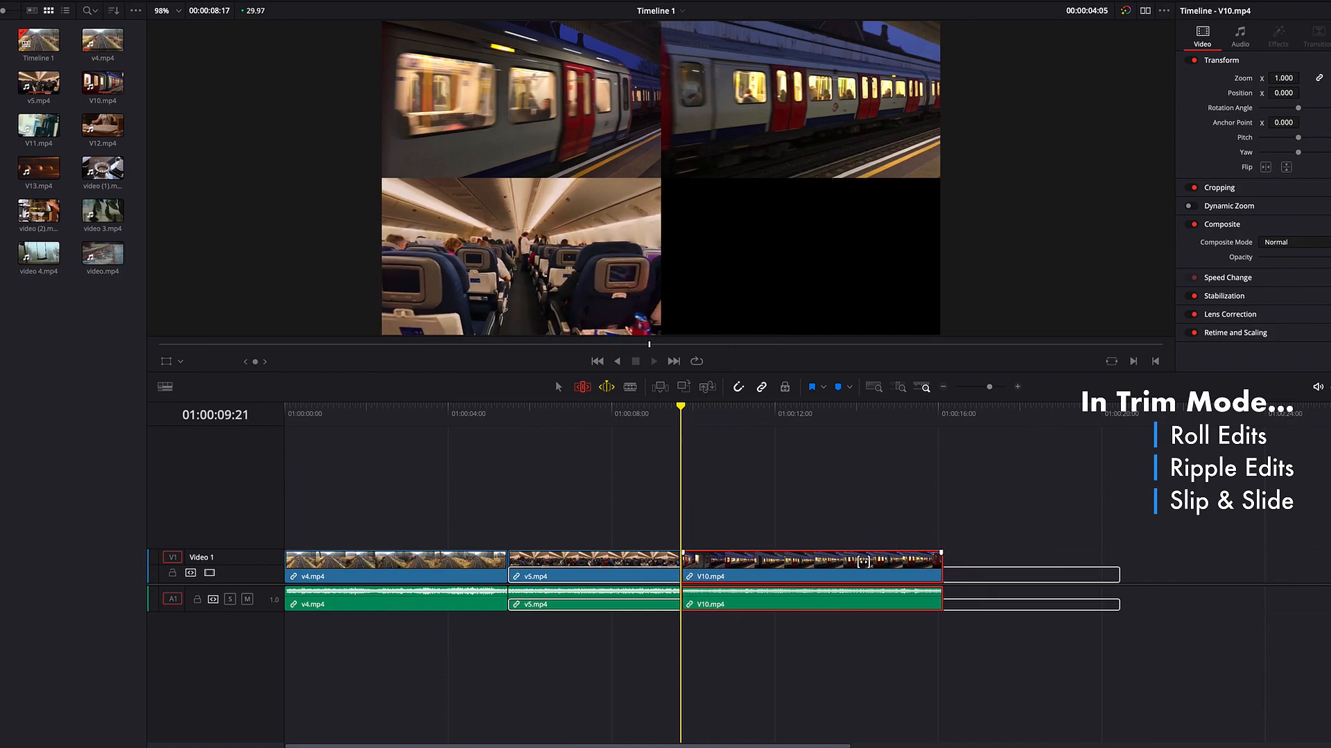
key("k")
key("l")
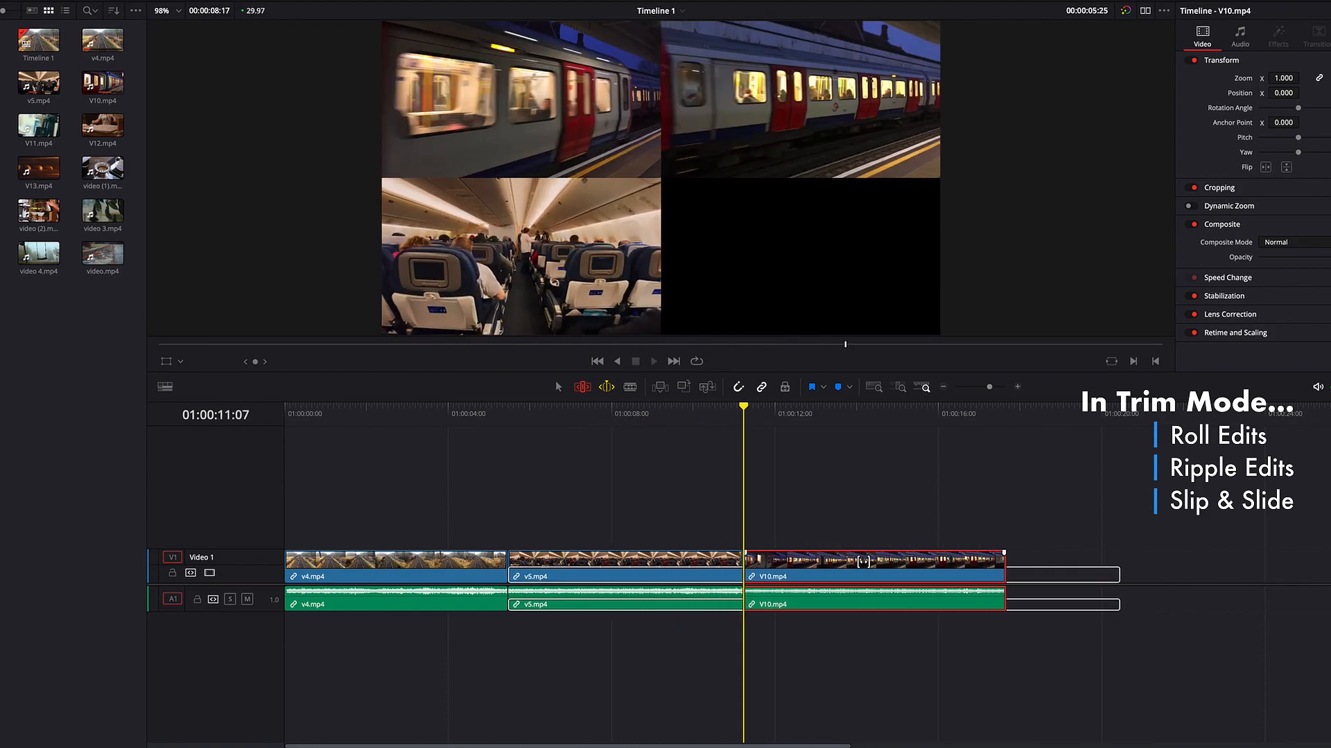
key("k")
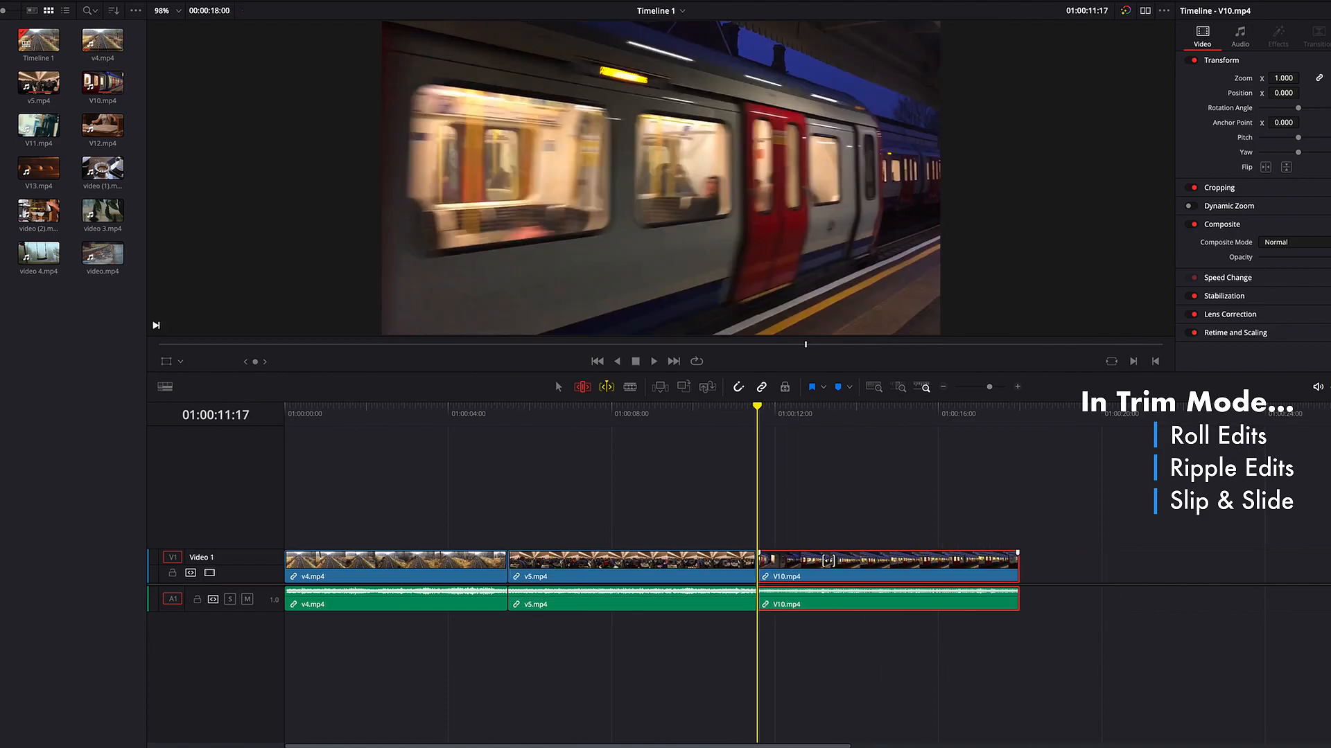
Step: Slip the contents of V10.mp4 in two passes of dynamic playback, keeping the clip in place on the timeline
key("j")
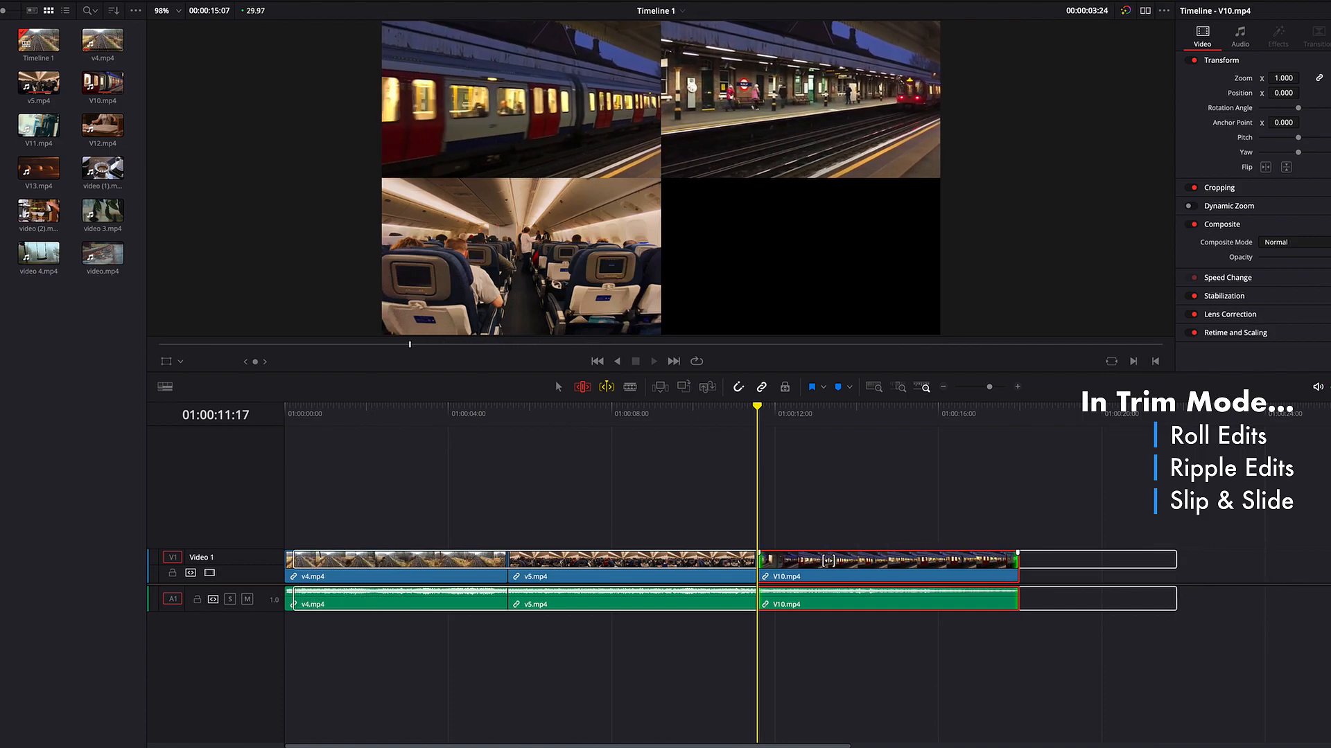
key("k")
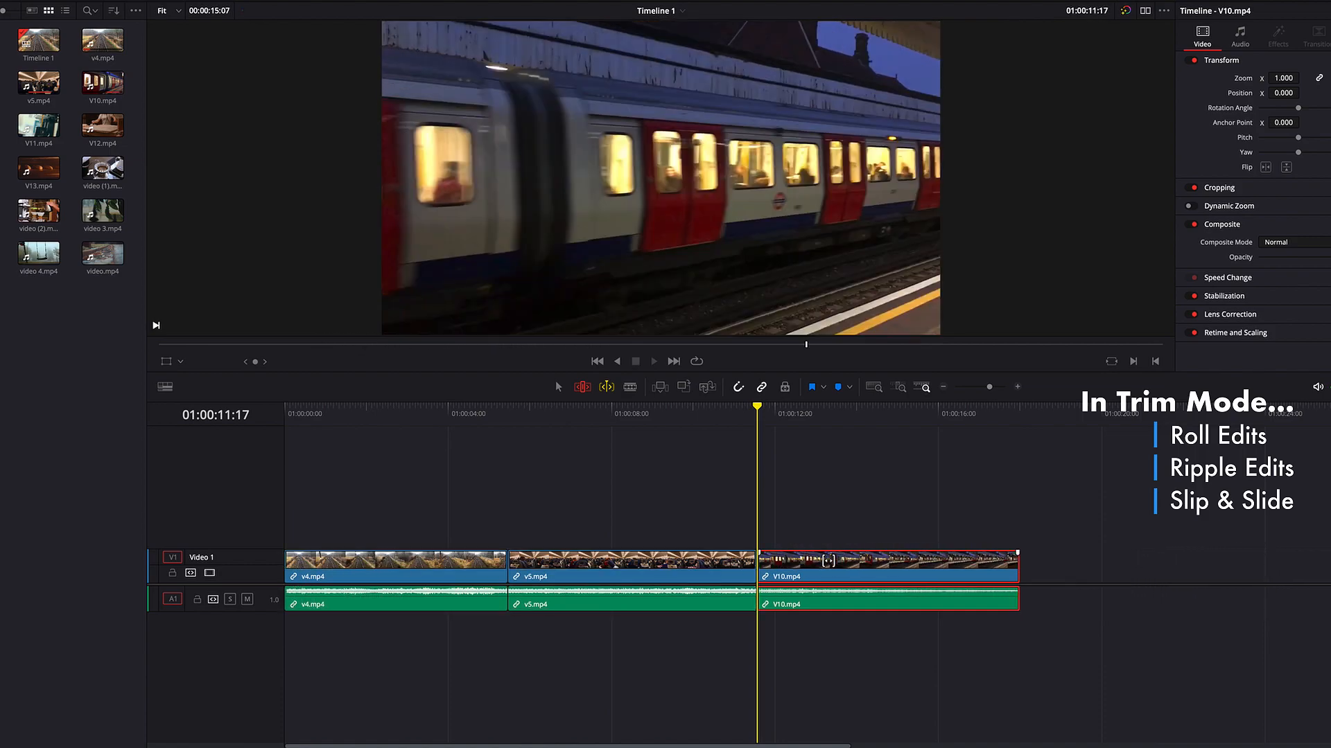
key("j")
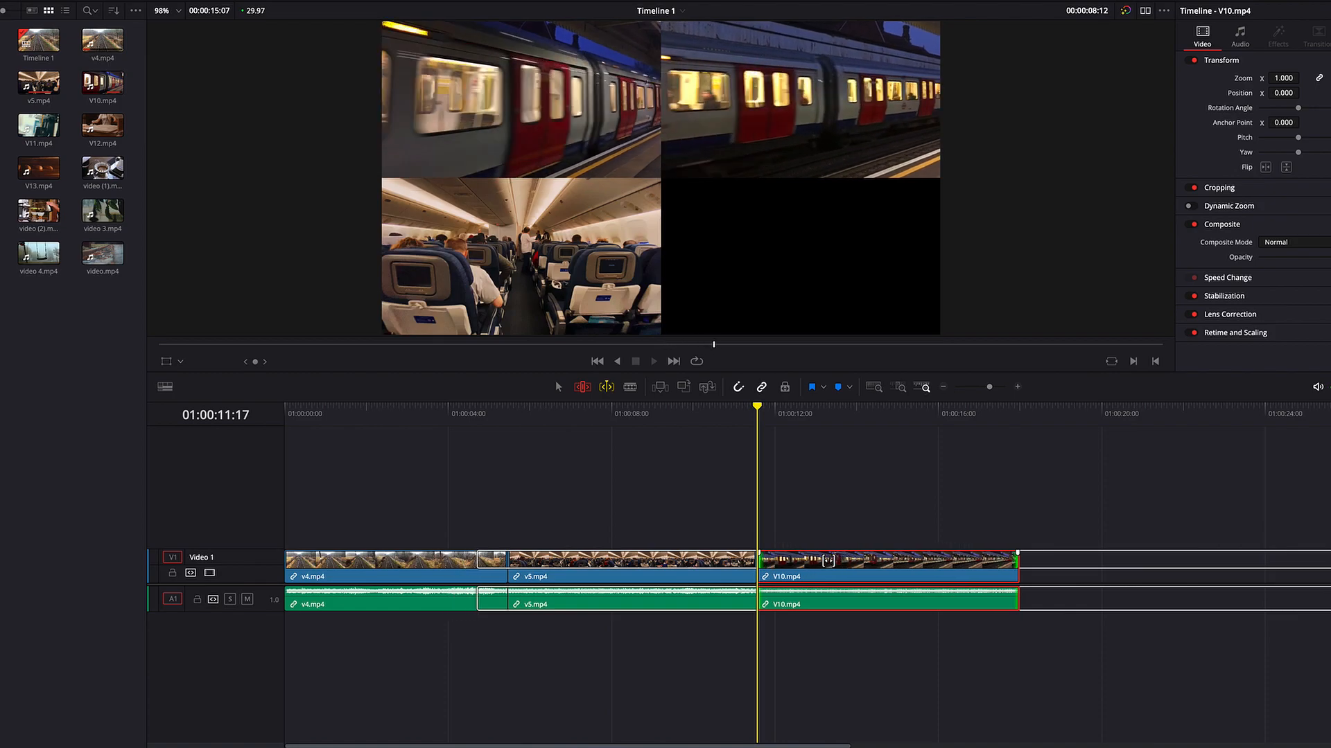
key("k")
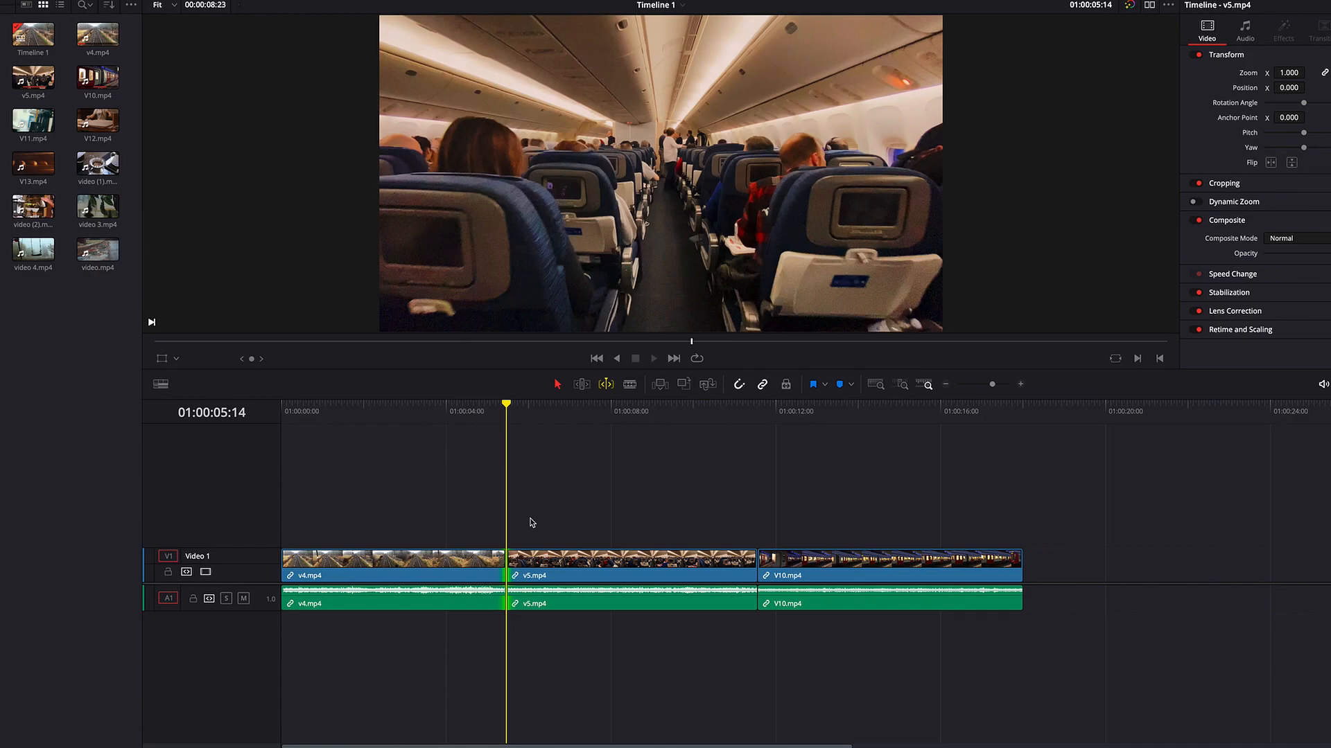
Step: Roll the v4.mp4/v5.mp4 edit earlier to about 01:00:03:10 and later to about 01:00:09:03 in real-time playback, in Selection mode
key("j")
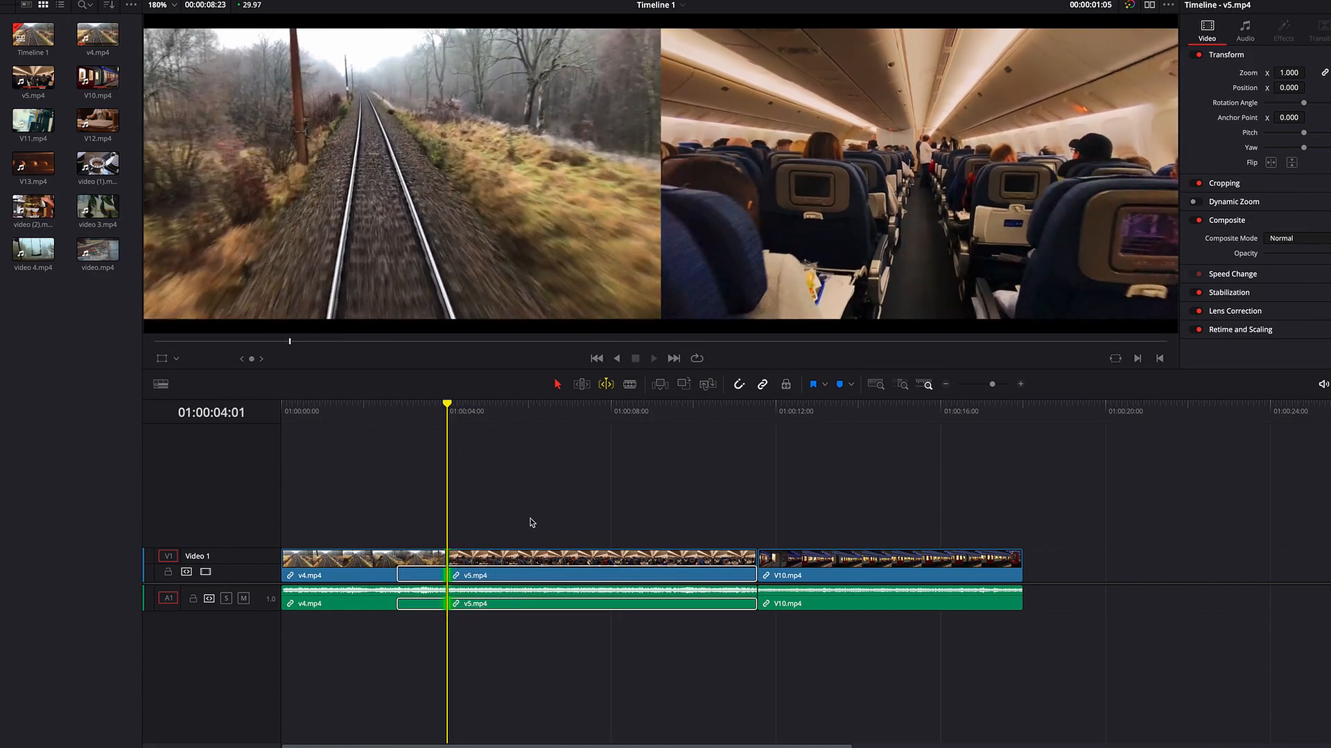
key("k")
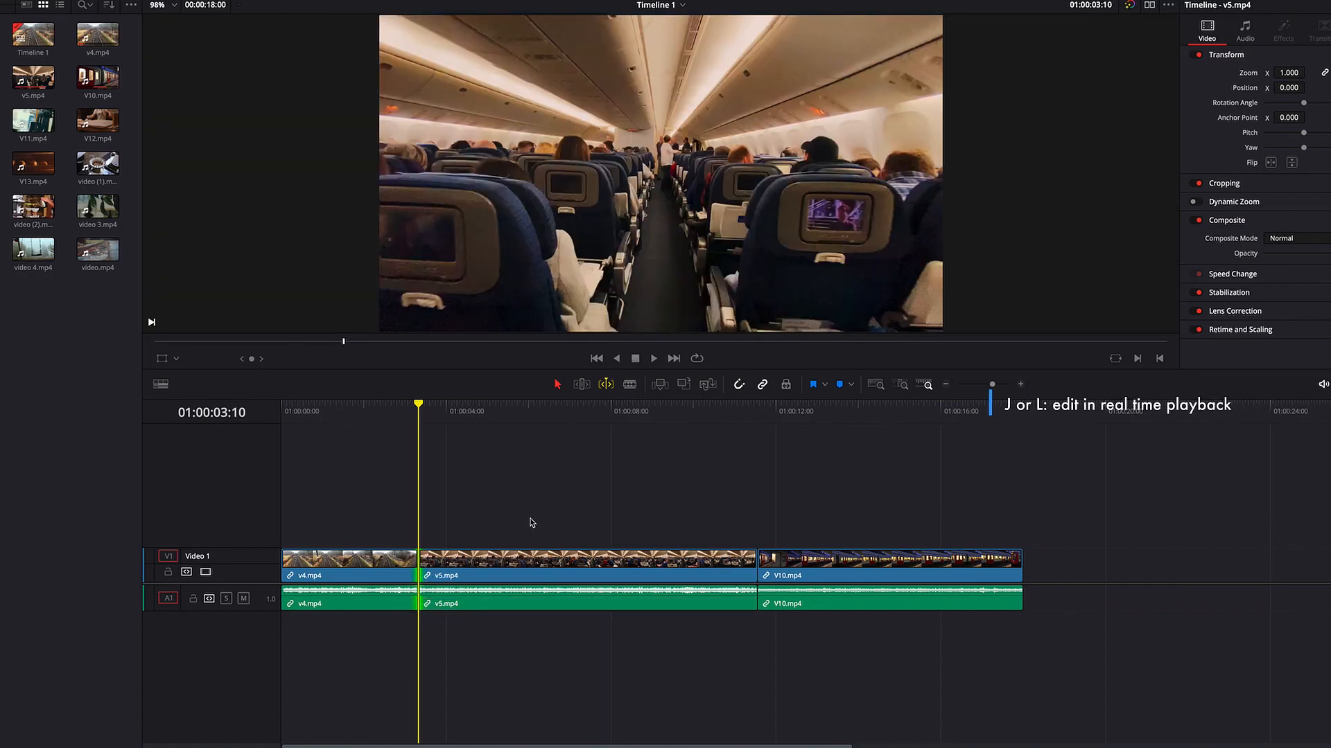
key("l")
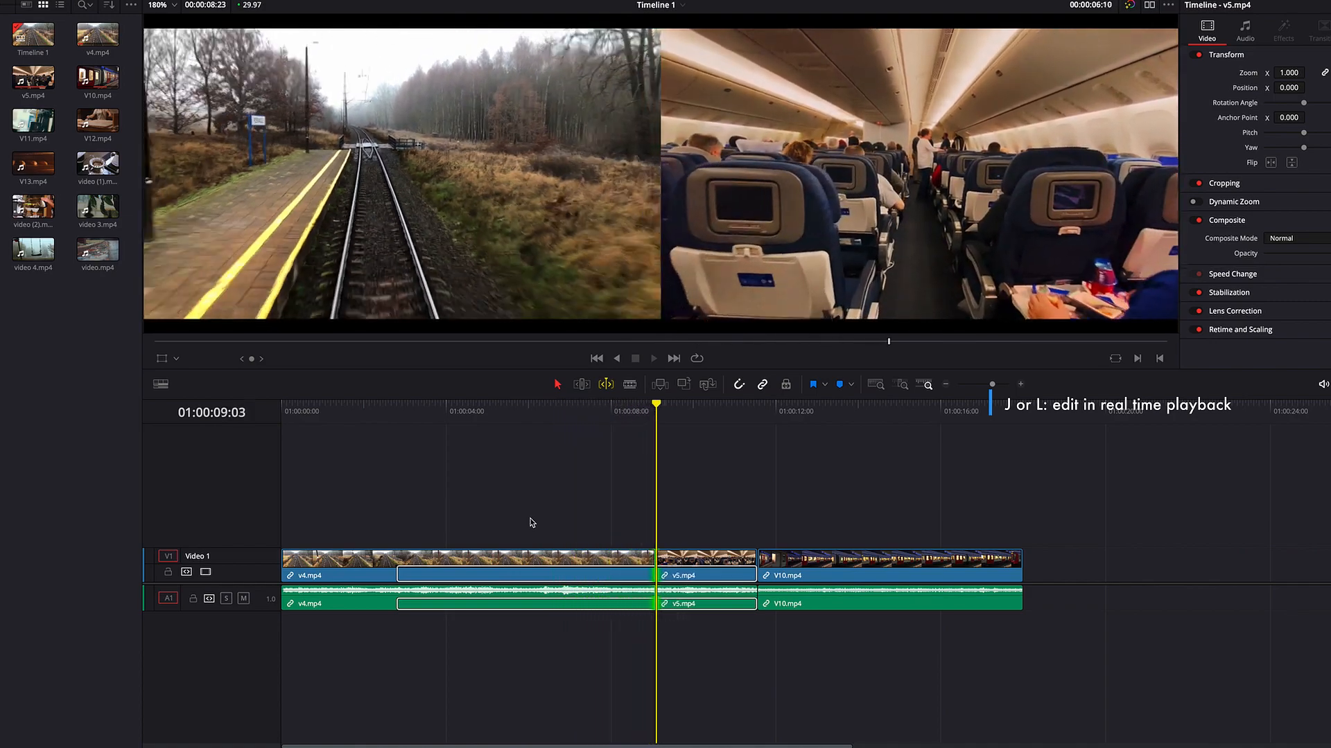
Step: Roll the v4.mp4/v5.mp4 edit later frame by frame, starting from 01:00:05:14
left_click(508, 415)
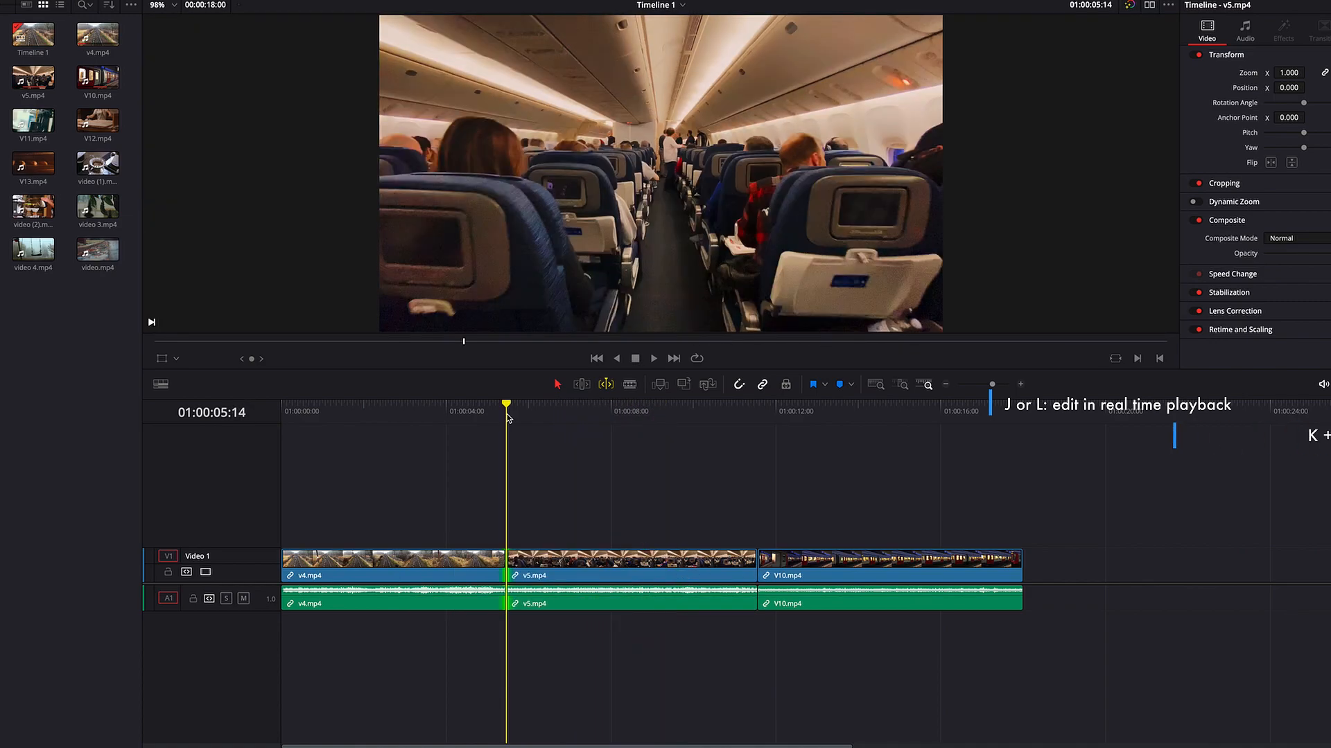
key("k+l")
key("k+l")
key("k+l")
key("k+l")
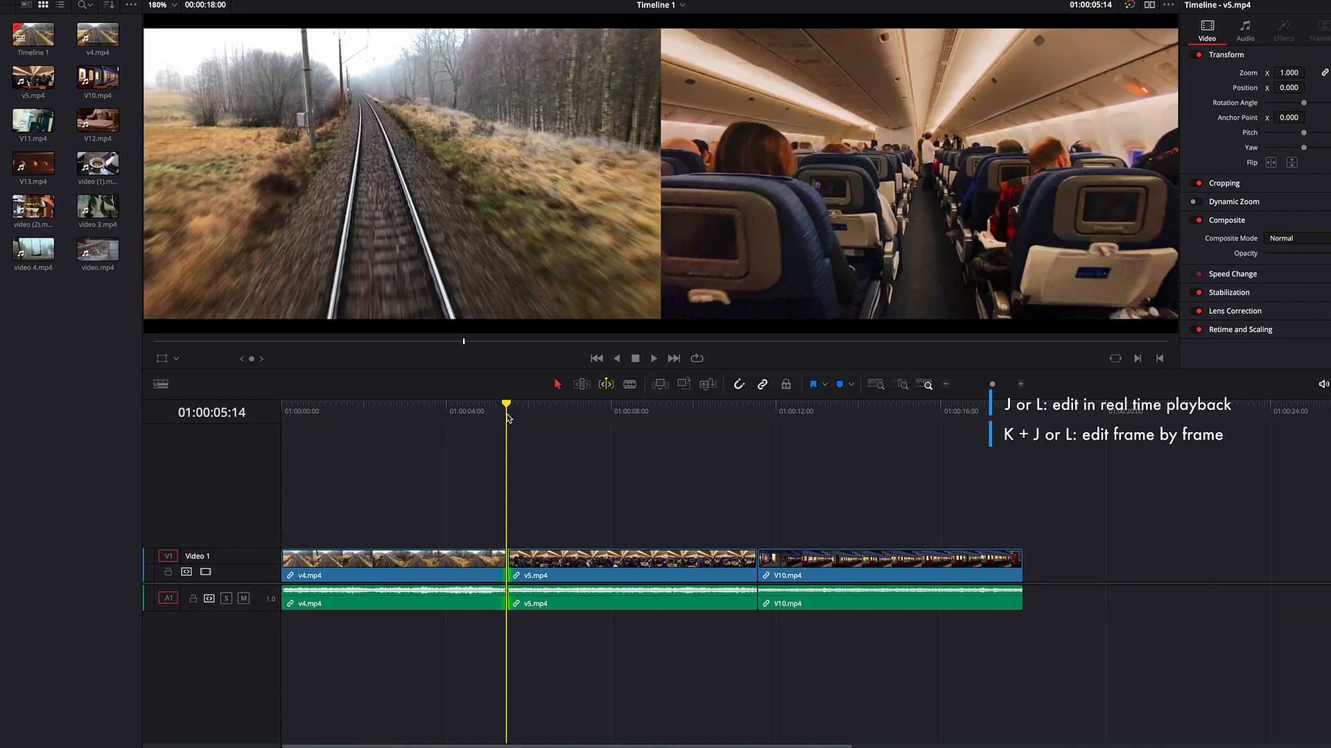
key("k+l")
key("k+l")
key("k+l")
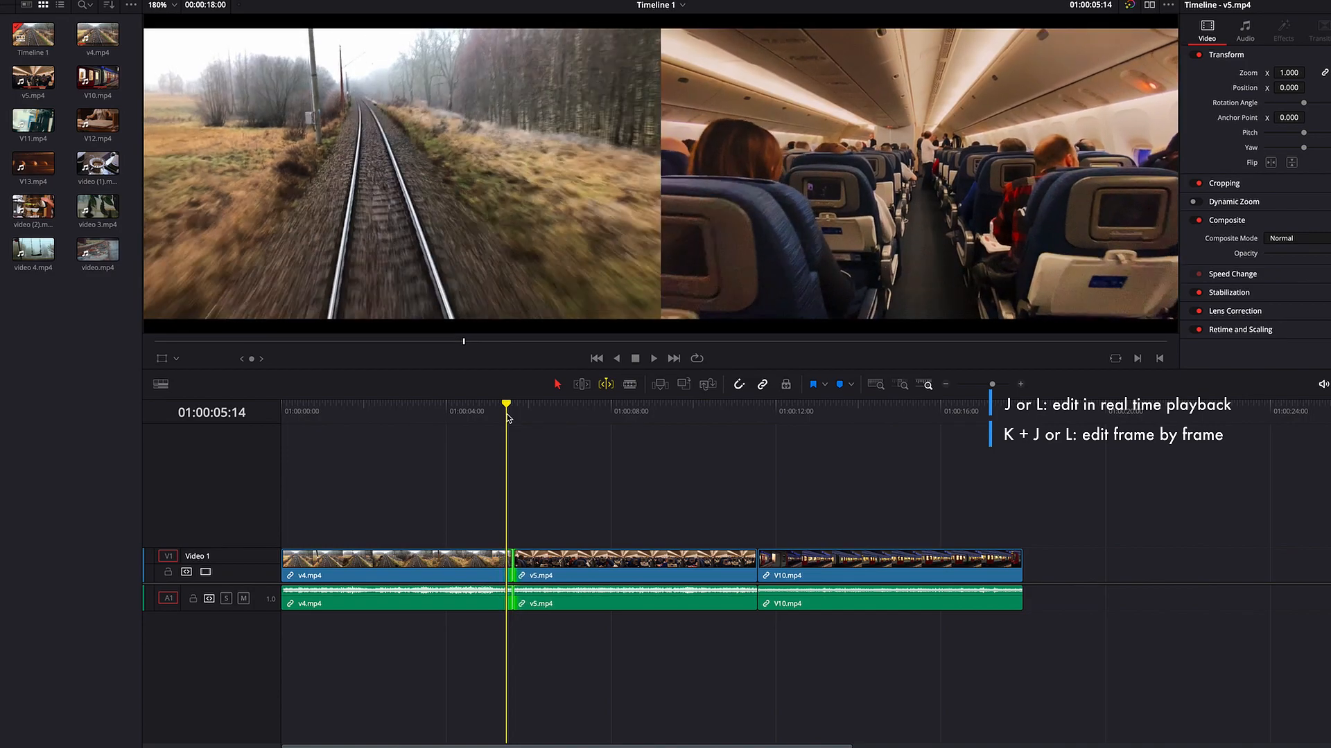
key("k+l")
key("k+l")
key("k+l")
key("k+l")
key("k+l")
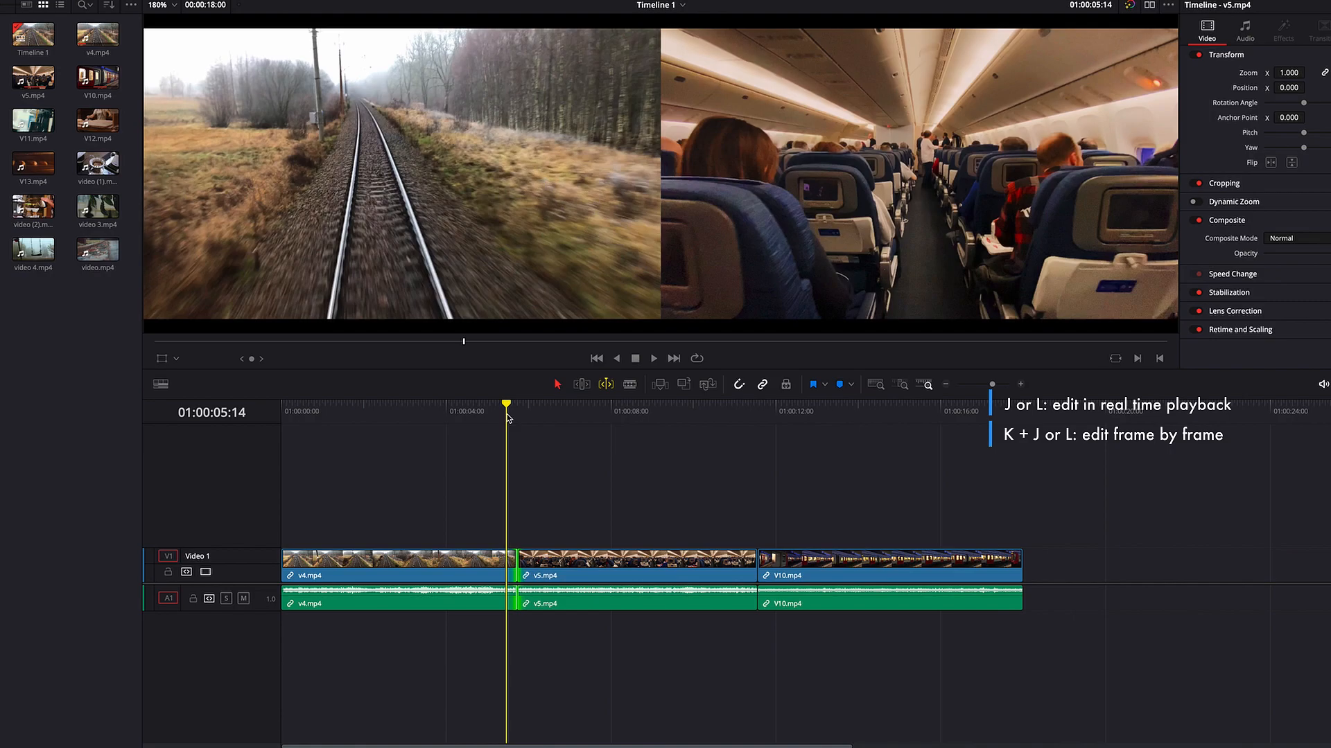
key("k+l")
key("k+l")
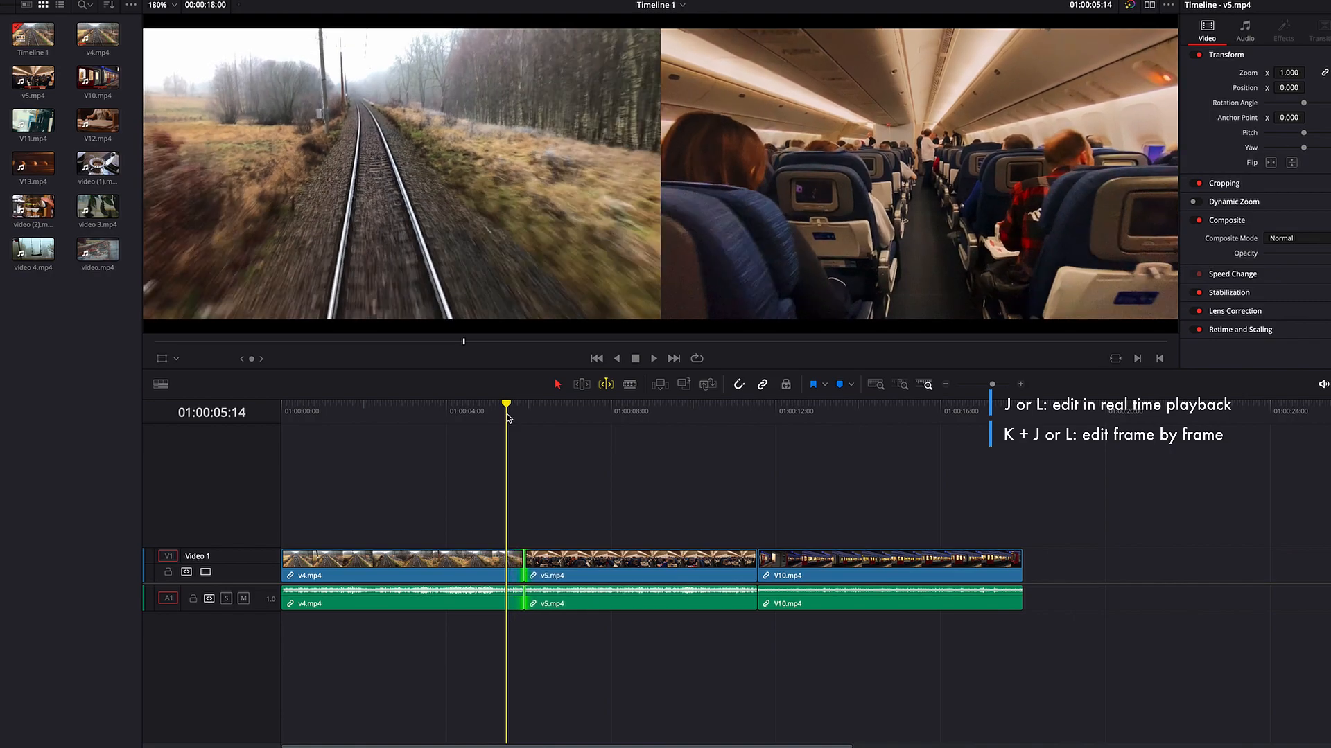
Step: Roll the v4.mp4/v5.mp4 edit in fast reverse to about 01:00:03:14 and in 2x fast forward to about 01:00:10:01
key("e")
key("l")
key("l")
key("l")
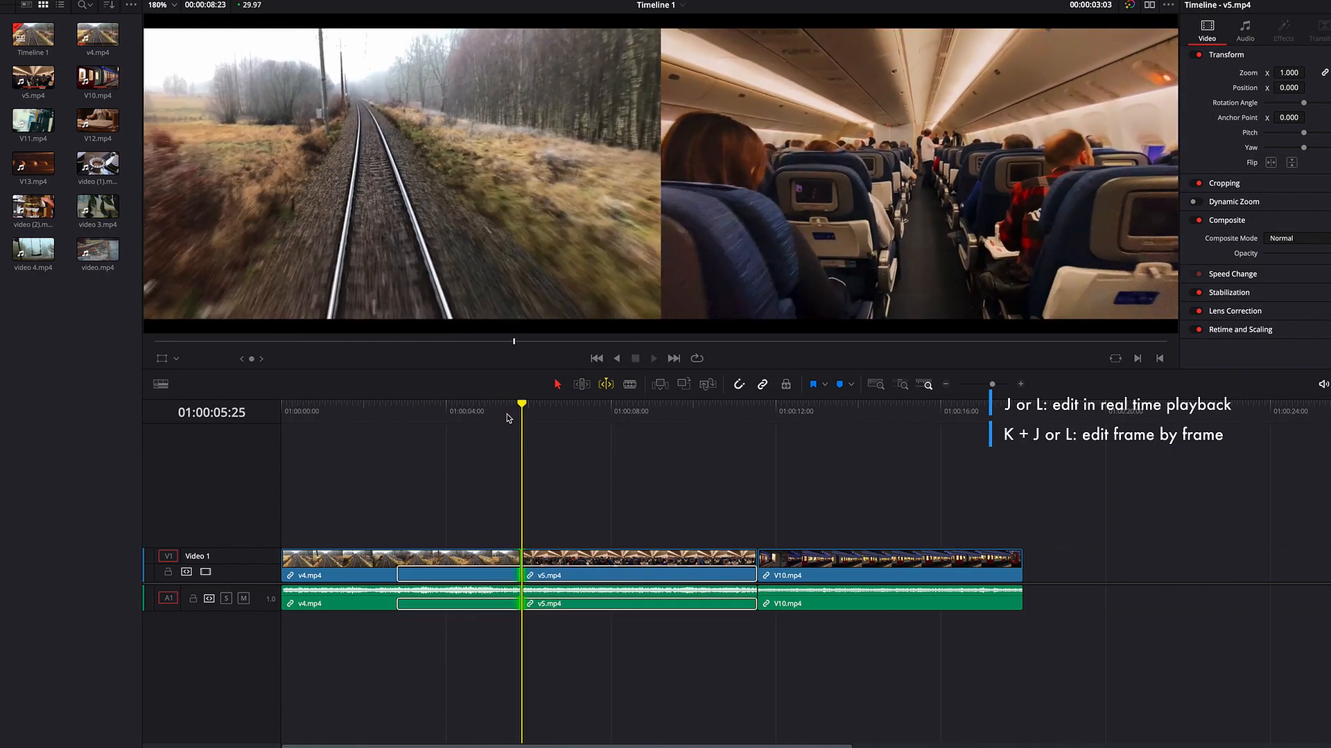
key("k")
key("j")
key("j")
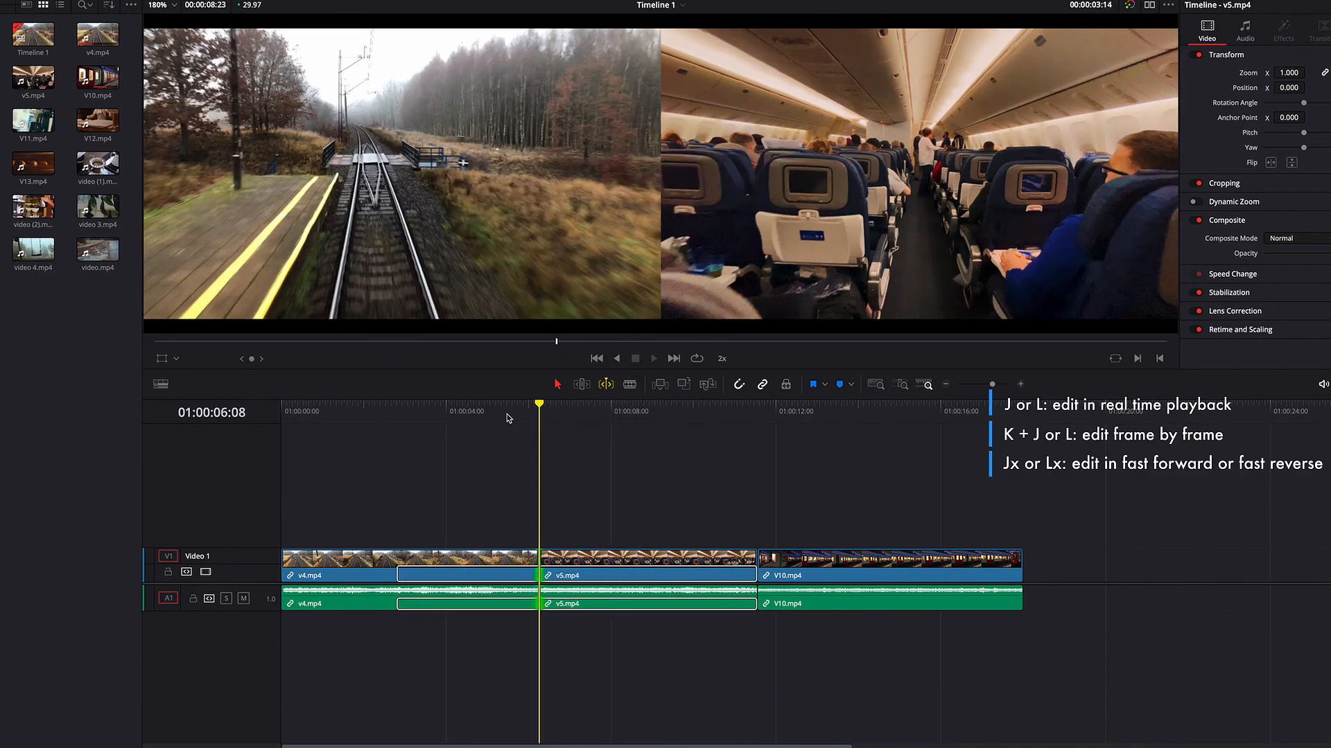
key("k")
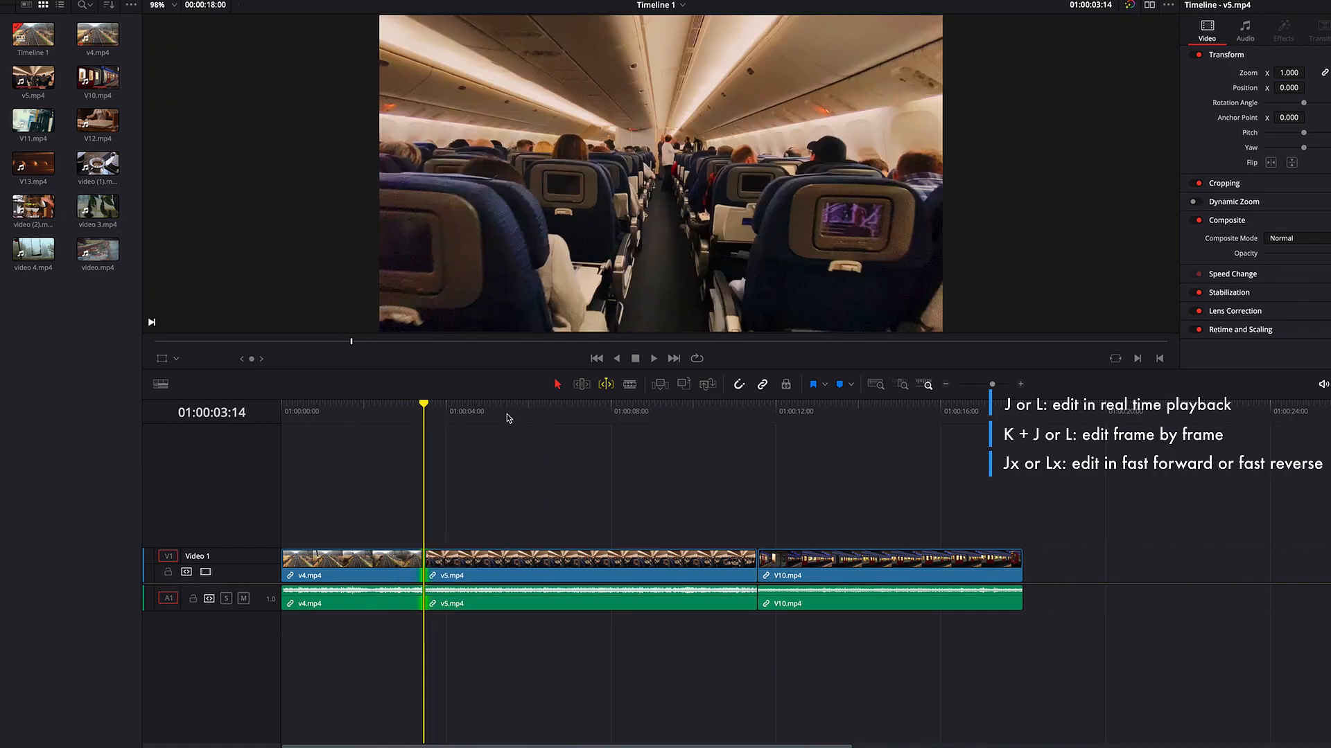
key("l")
key("l")
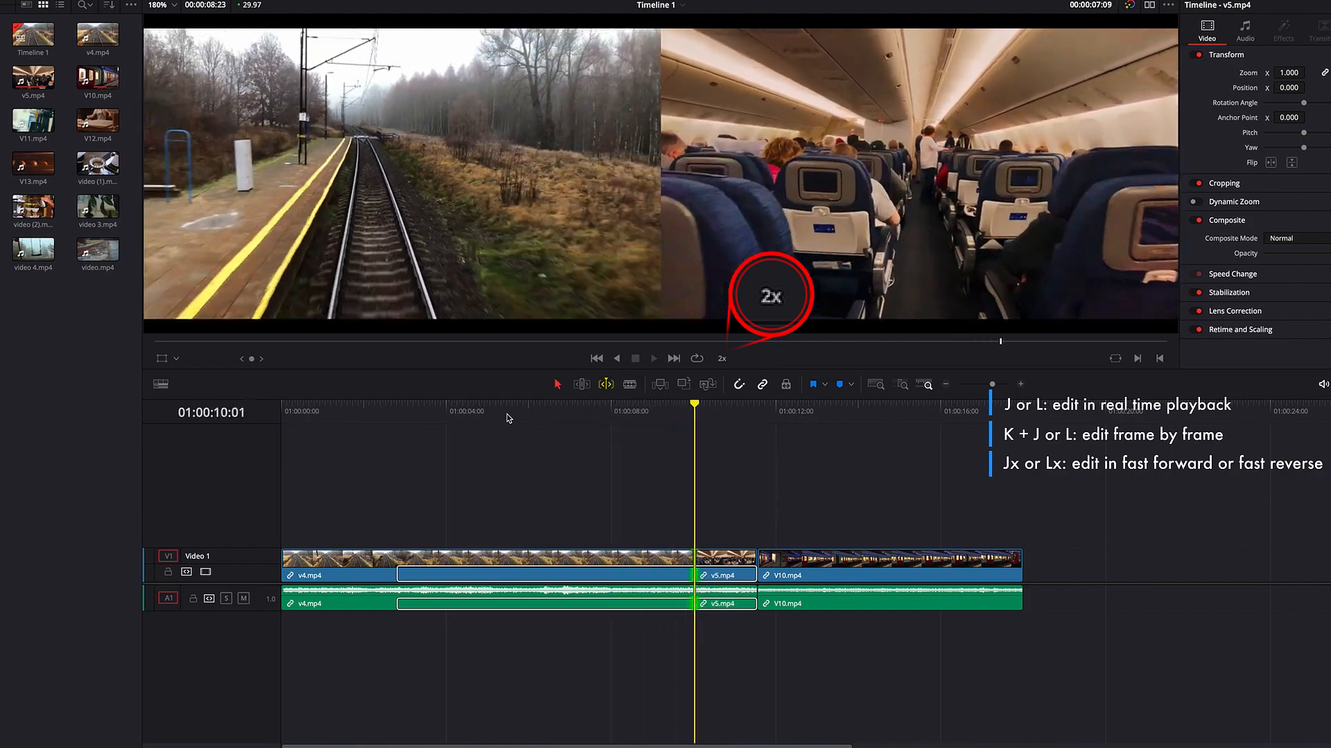
key("k")
Step: Roll the v4.mp4/v5.mp4 edit in slow motion from 01:00:05:14 later to about 01:00:07:17 and back earlier to about 01:00:04:01
left_click(506, 413)
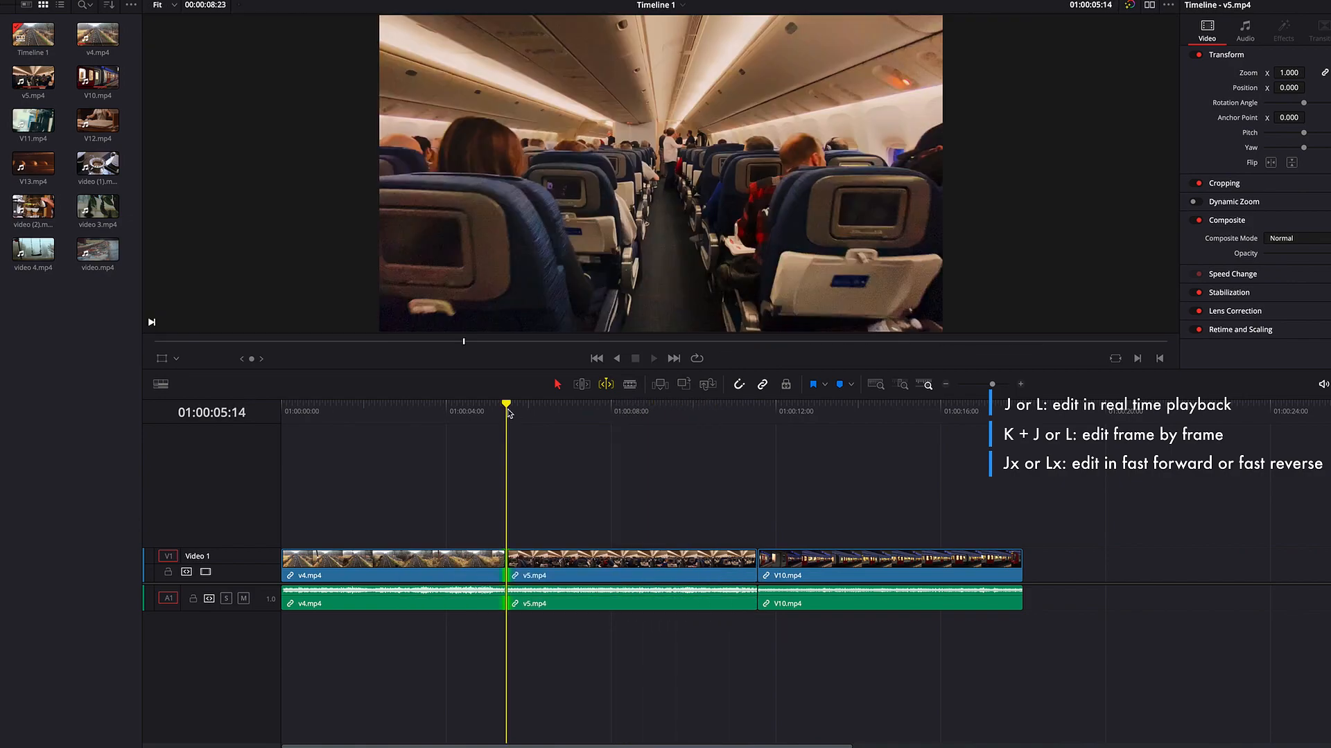
key("k+l")
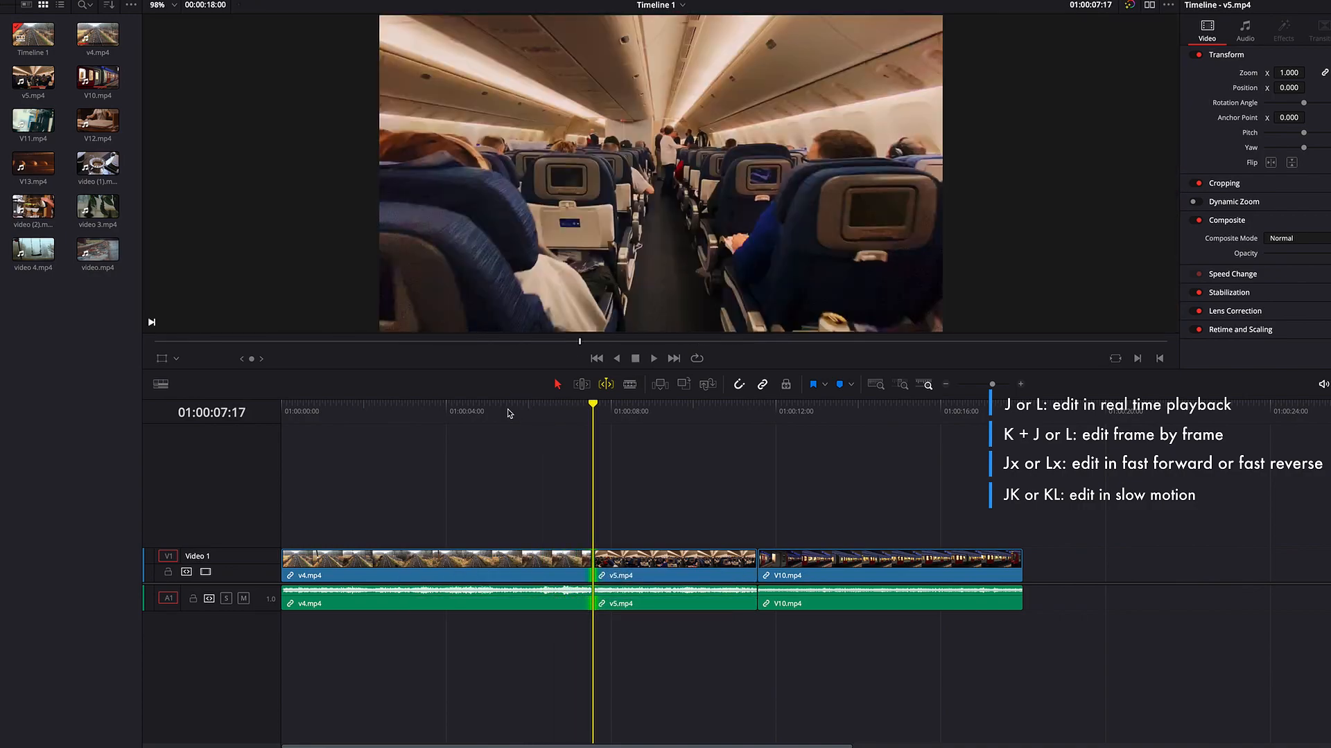
key("k+j")
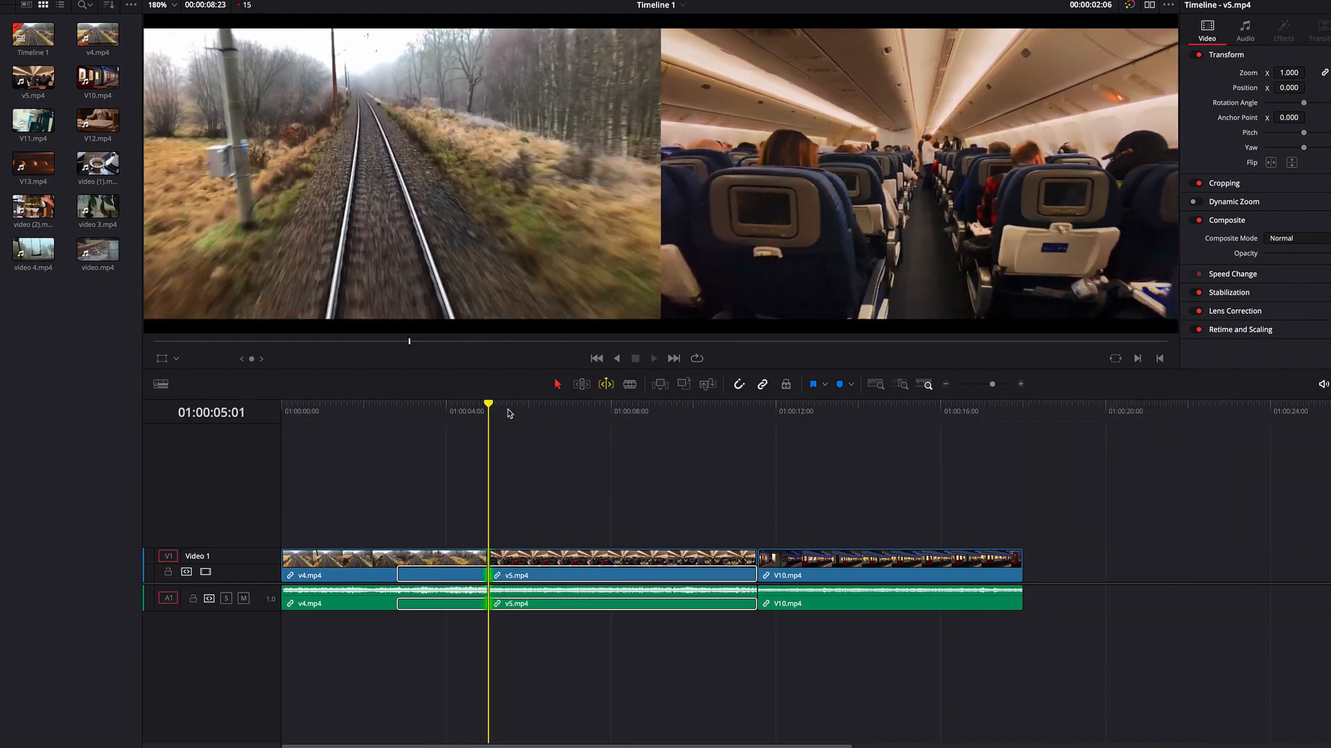
key("k")
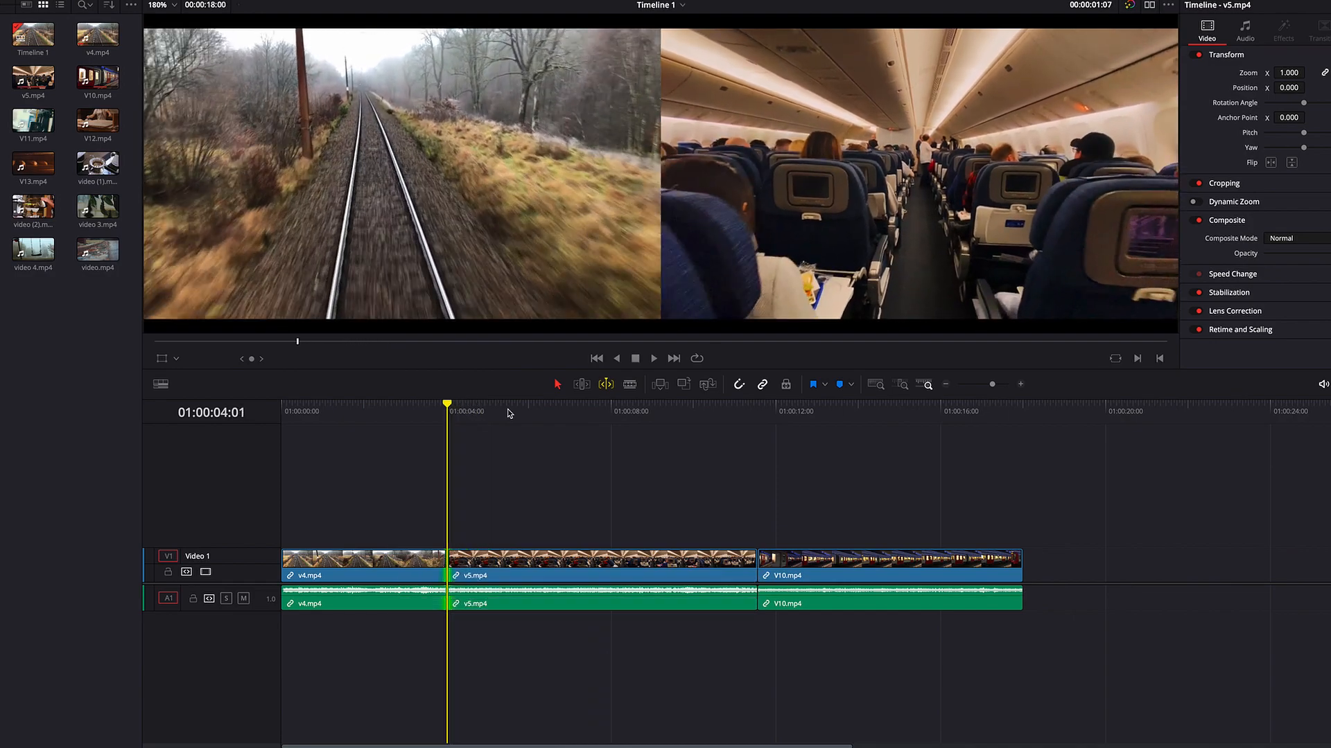
Step: Roll the v4.mp4/v5.mp4 edit from 01:00:05:14 to about 01:00:07:29 in forward playback, and instantly replay the section around it
left_click(507, 411)
key("l")
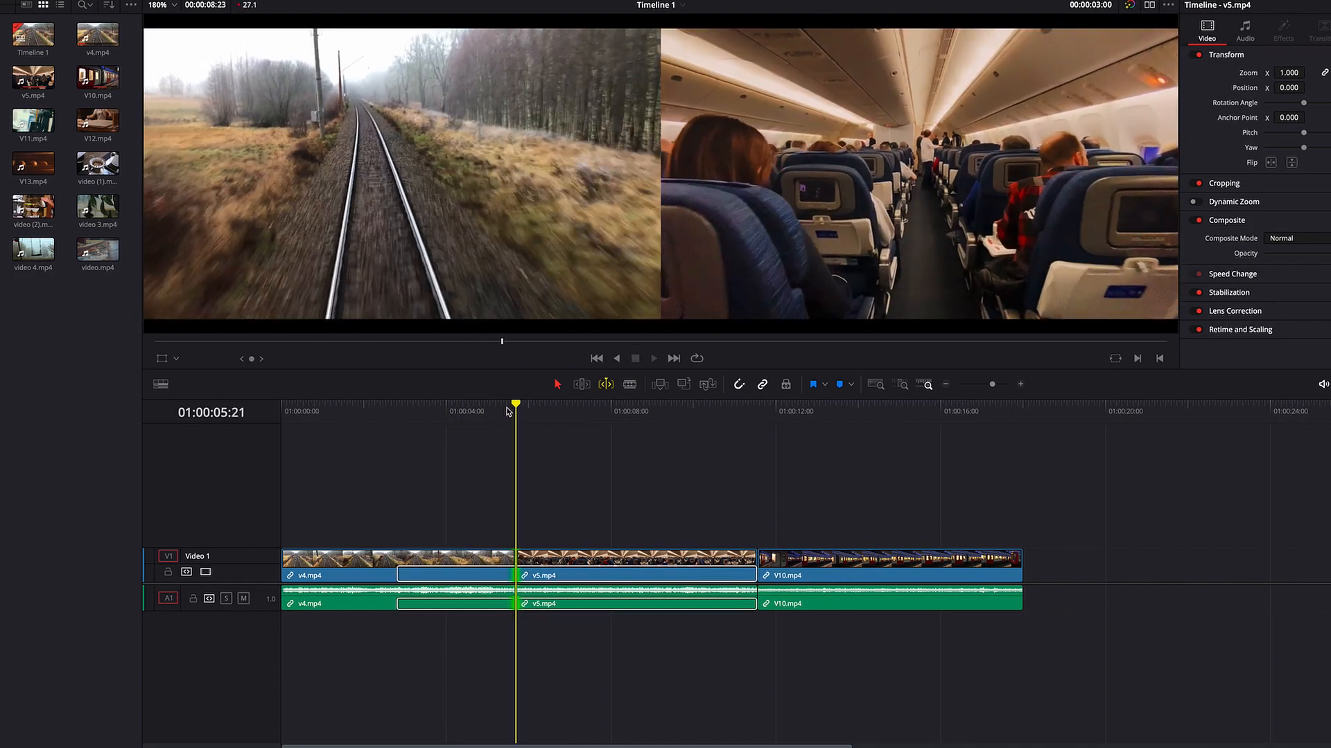
key("k")
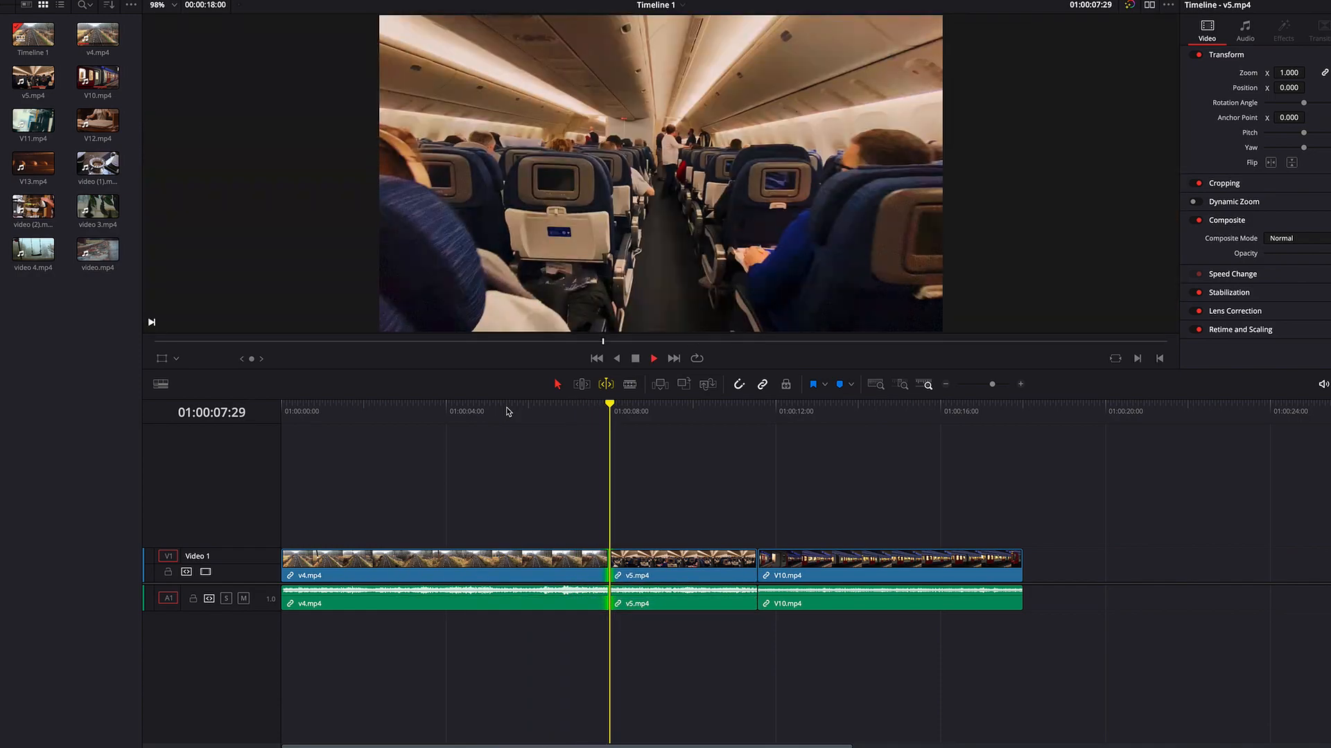
key("space")
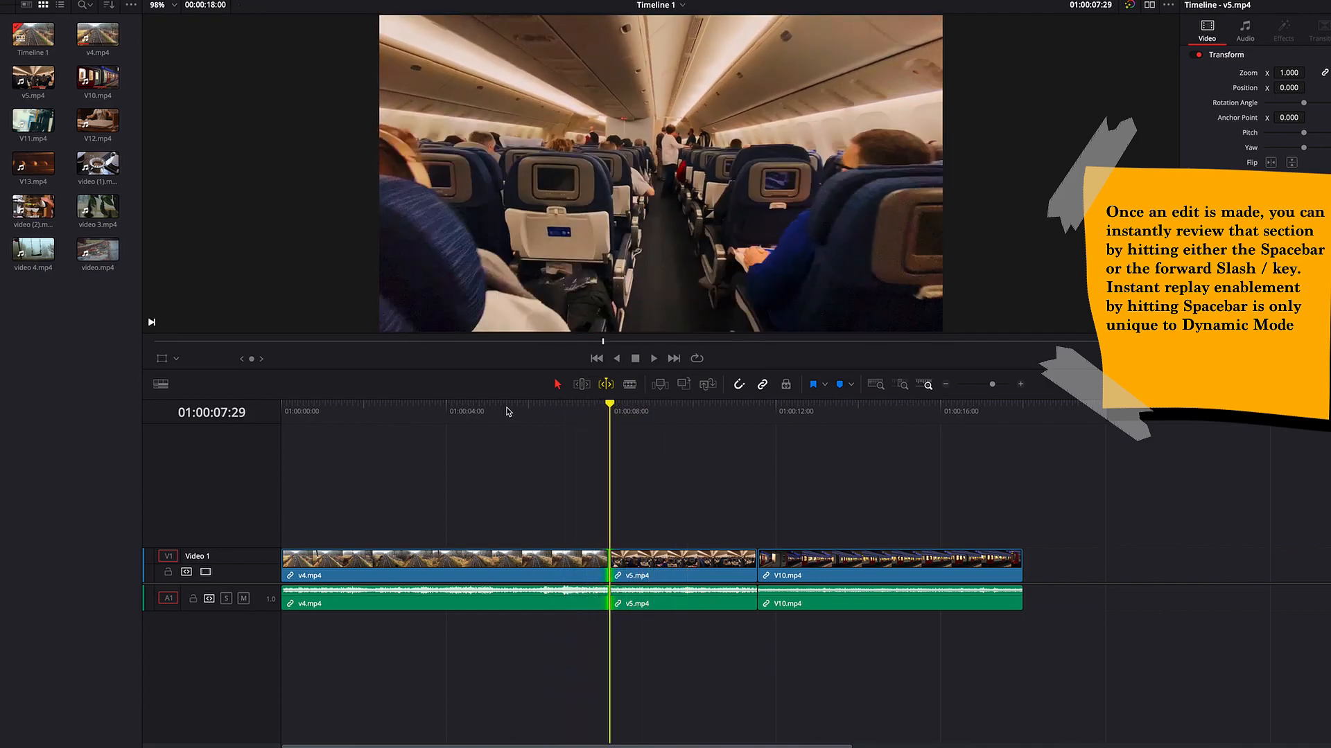
key("space")
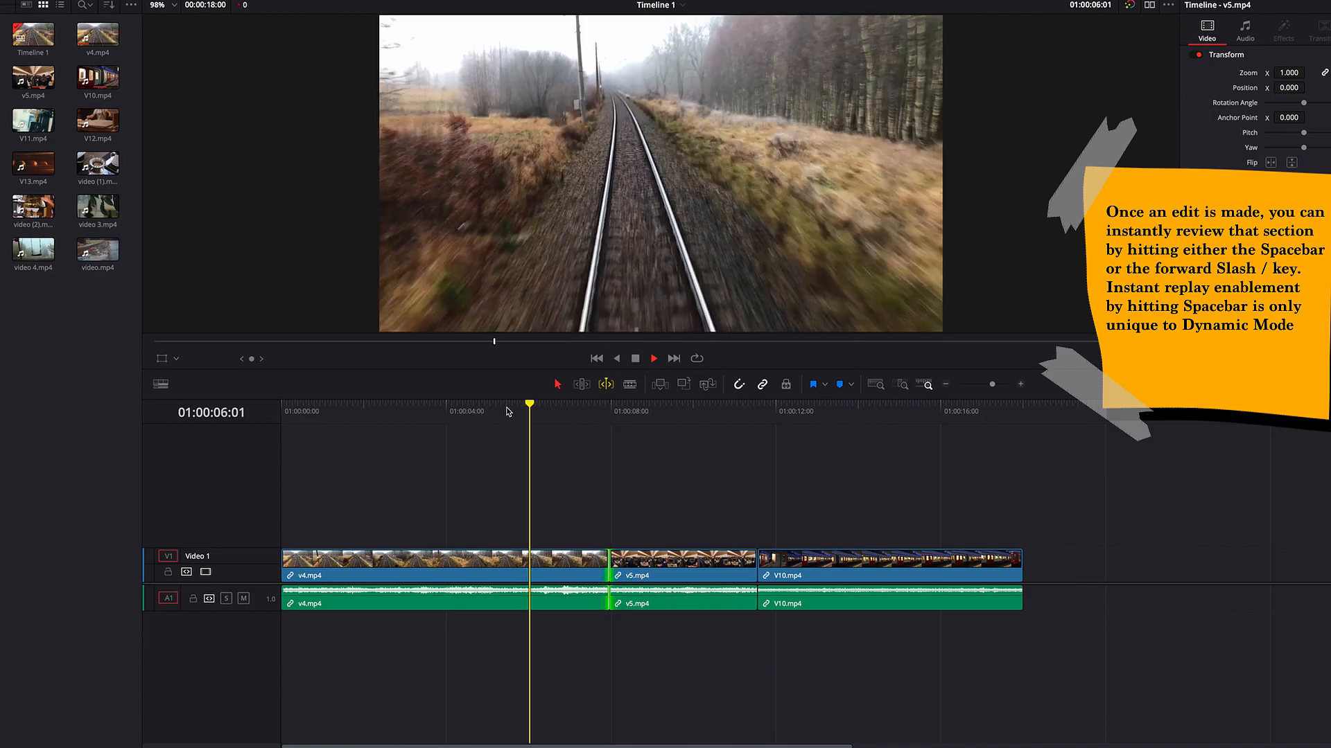